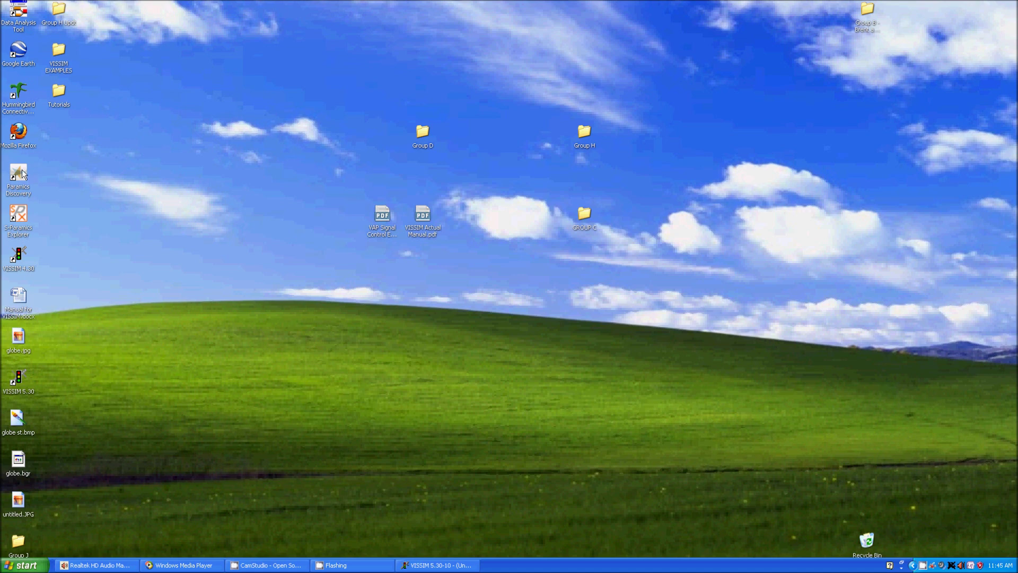
- Open Google Earth, dismiss the start-up tip and zoom in on southern New England
{"action": "double_click", "coordinate": [19, 53]}
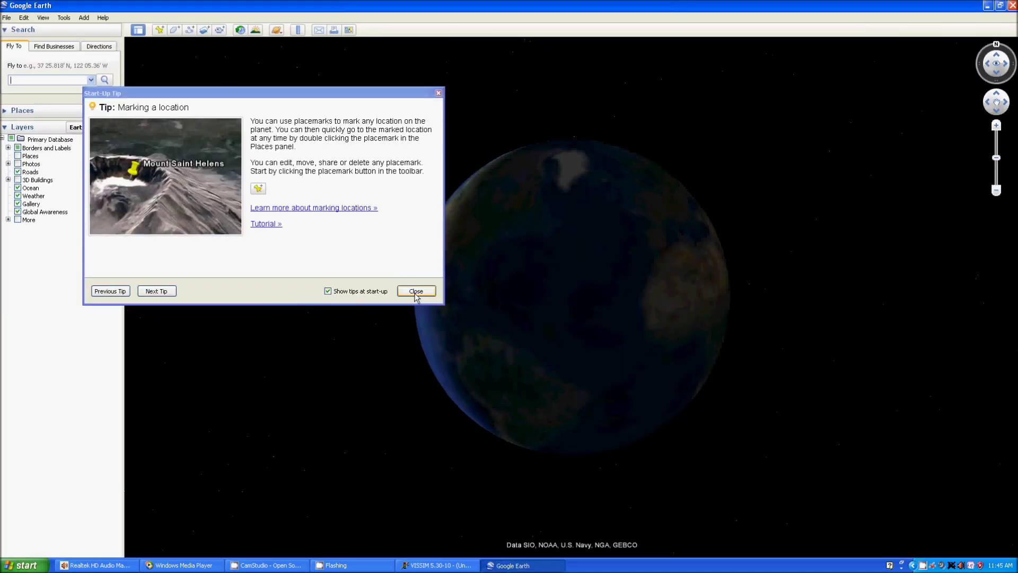
{"action": "left_click", "coordinate": [415, 293]}
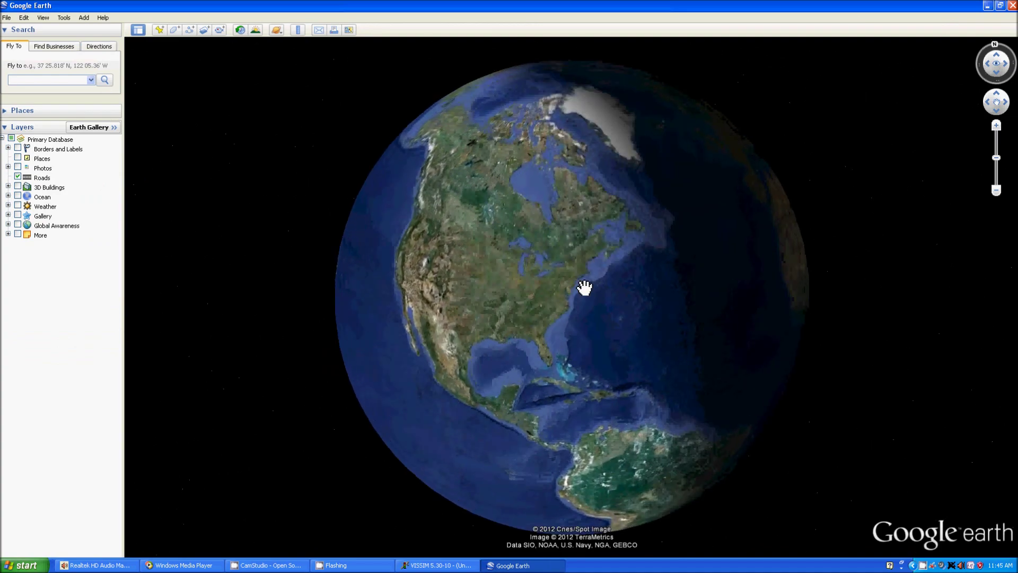
{"action": "scroll", "coordinate": [584, 287], "scroll_direction": "up", "scroll_amount": 5}
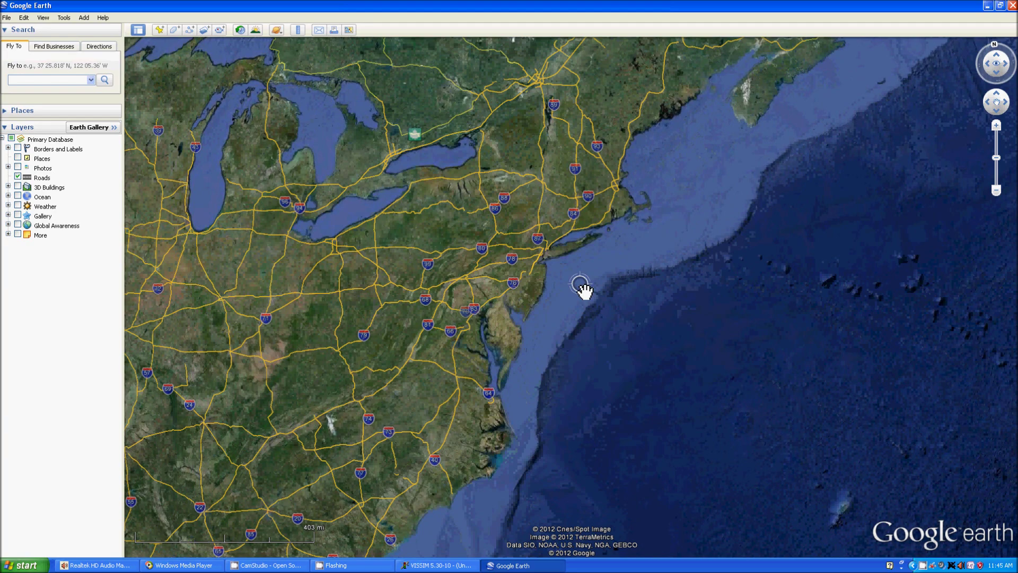
{"action": "scroll", "coordinate": [584, 289], "scroll_direction": "up", "scroll_amount": 5}
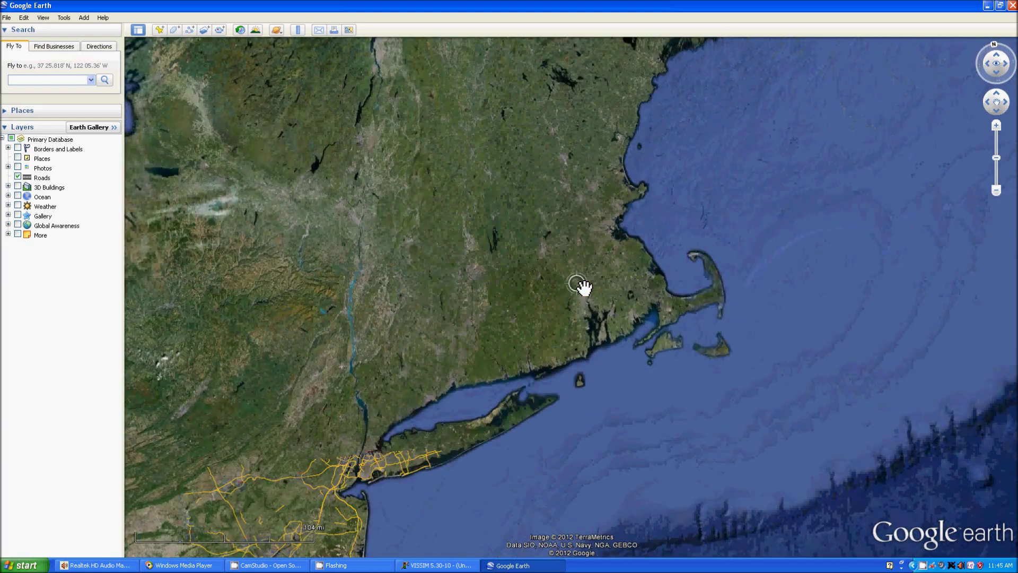
{"action": "scroll", "coordinate": [584, 288], "scroll_direction": "up", "scroll_amount": 4}
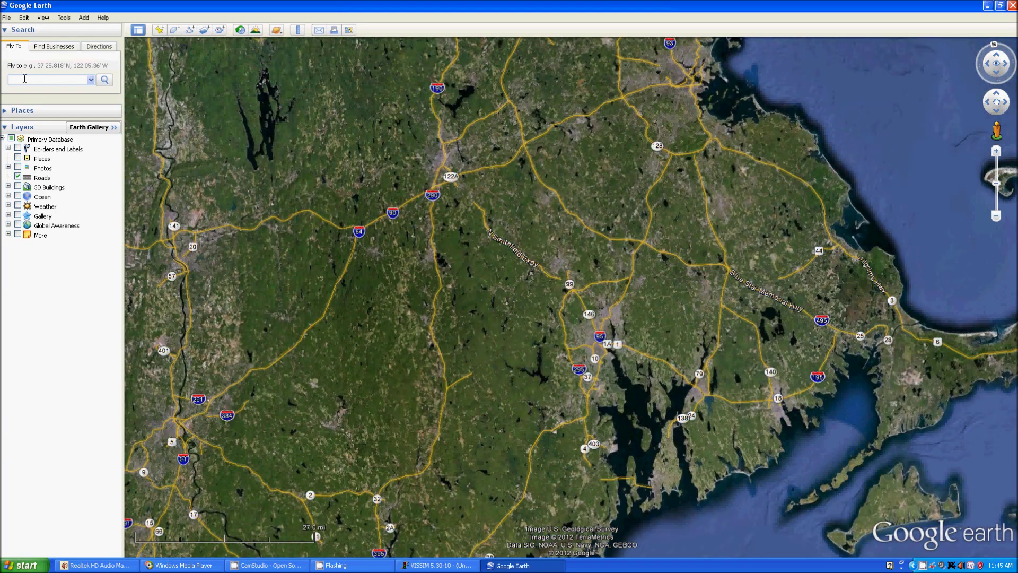
- Zoom in on the Interstate 195 interchange north of Route 6 until all of its ramps and loops fill the view
{"action": "left_click_drag", "start_coordinate": [643, 323], "coordinate": [660, 309]}
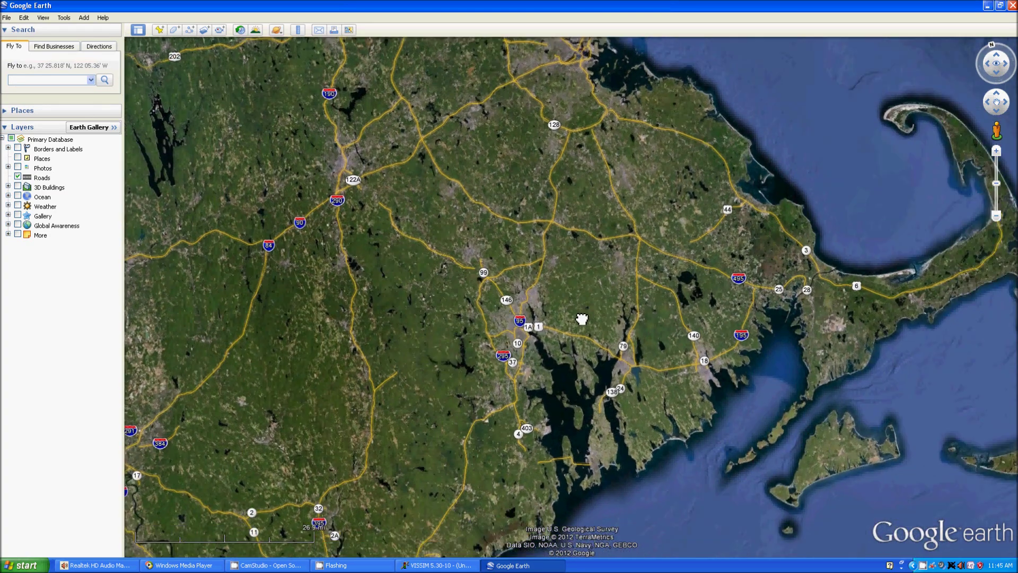
{"action": "scroll", "coordinate": [641, 324], "scroll_direction": "up", "scroll_amount": 4}
{"action": "scroll", "coordinate": [649, 314], "scroll_direction": "up", "scroll_amount": 5}
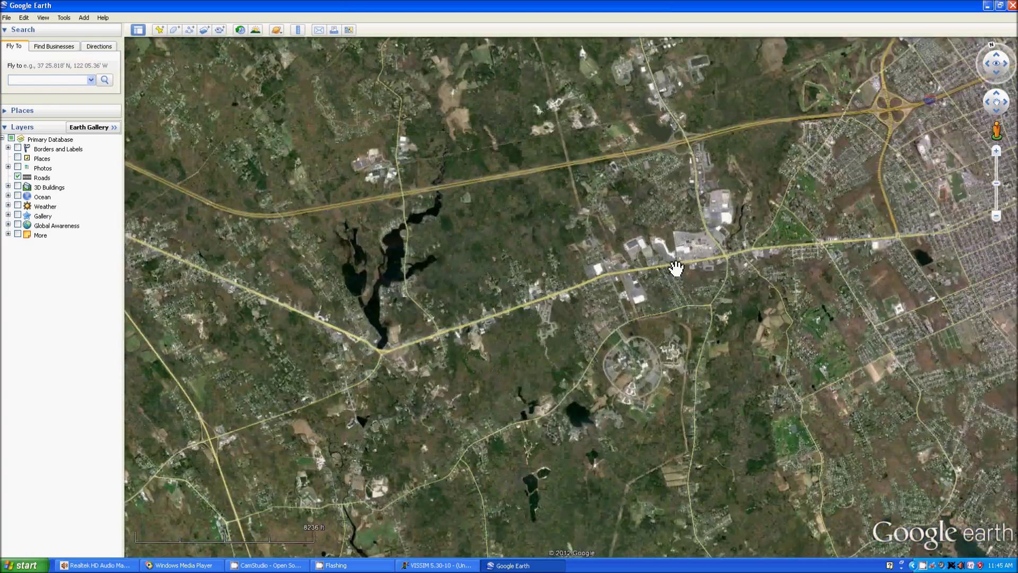
{"action": "left_click_drag", "start_coordinate": [677, 268], "coordinate": [715, 370]}
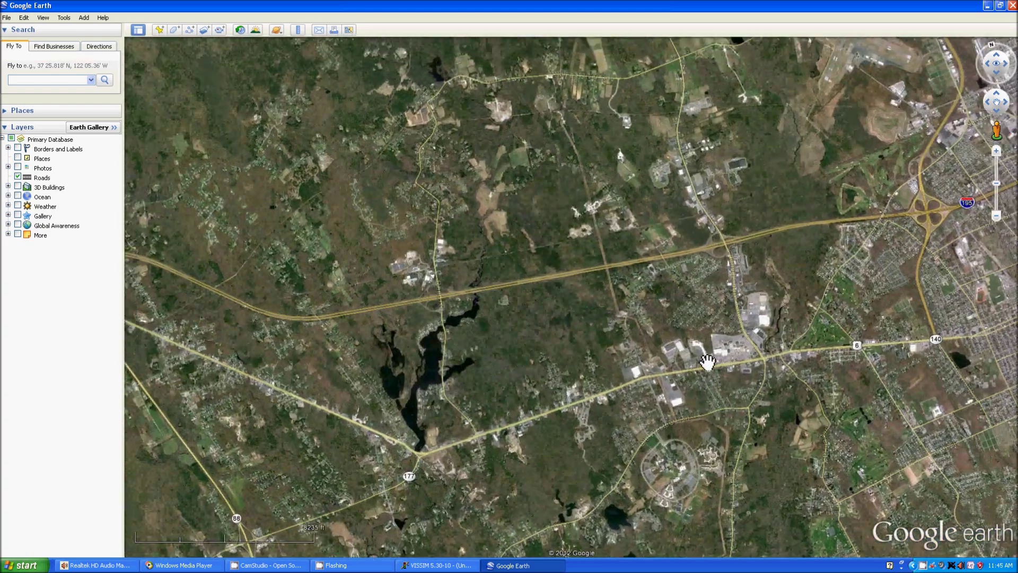
{"action": "scroll", "coordinate": [647, 289], "scroll_direction": "up", "scroll_amount": 2}
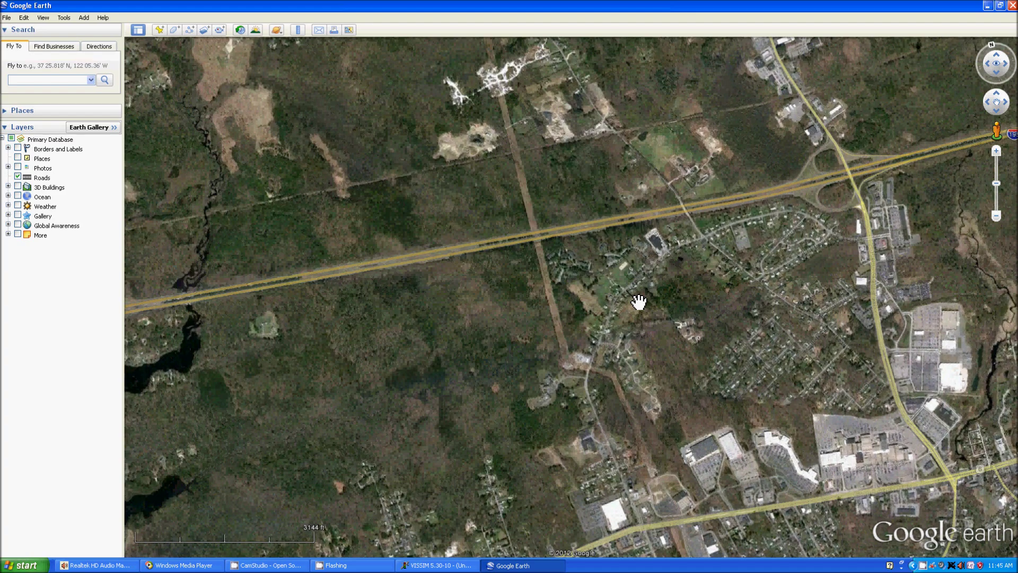
{"action": "left_click_drag", "start_coordinate": [661, 280], "coordinate": [489, 303]}
{"action": "scroll", "coordinate": [607, 257], "scroll_direction": "up", "scroll_amount": 3}
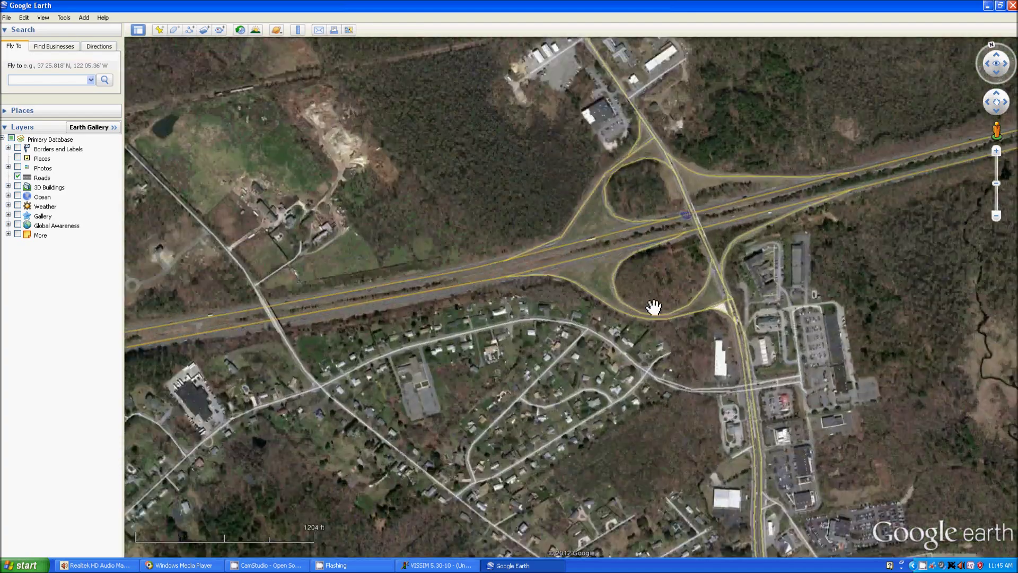
{"action": "left_click_drag", "start_coordinate": [654, 307], "coordinate": [521, 363]}
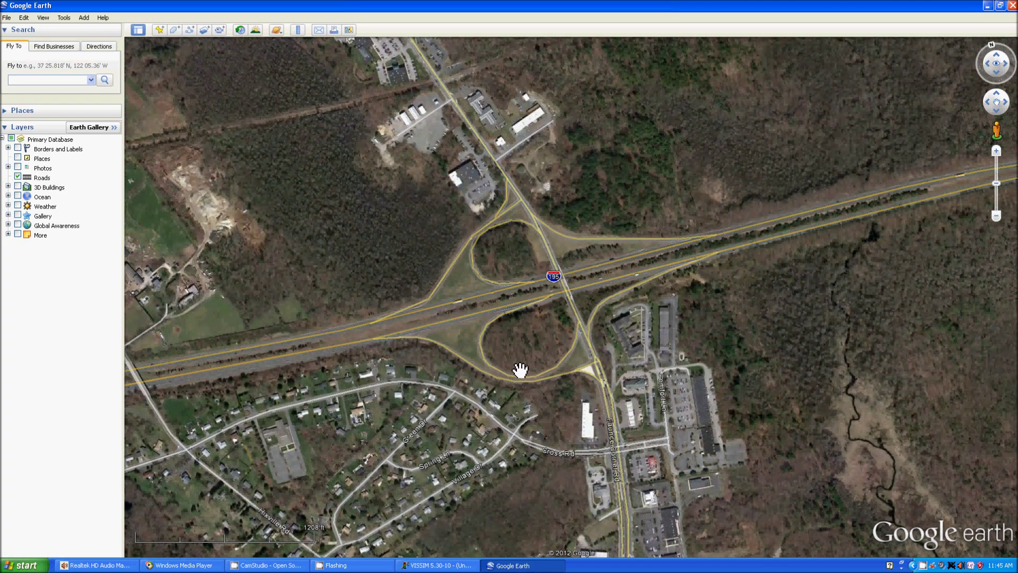
{"action": "scroll", "coordinate": [524, 378], "scroll_direction": "up", "scroll_amount": 3}
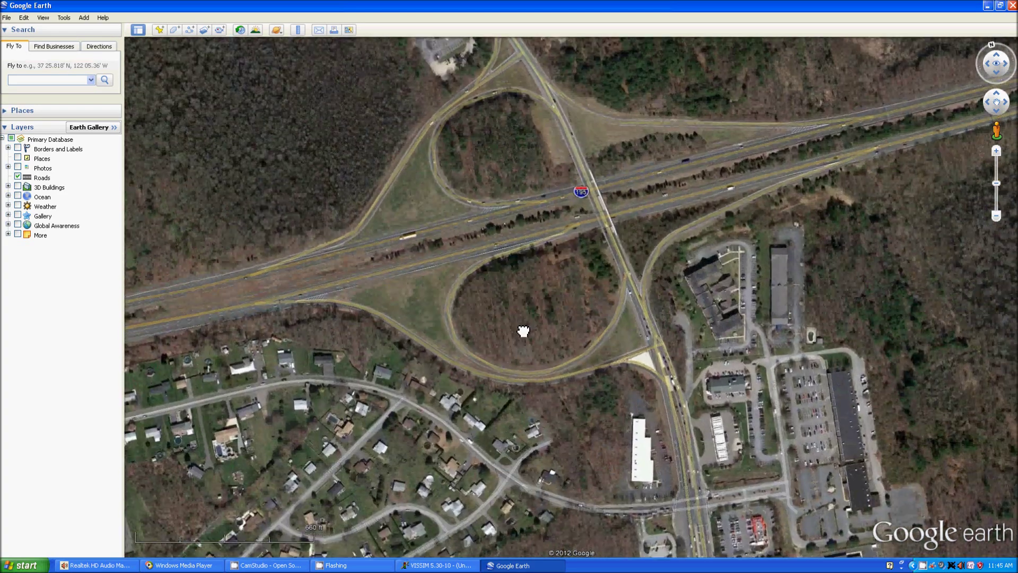
{"action": "left_click_drag", "start_coordinate": [524, 331], "coordinate": [555, 409]}
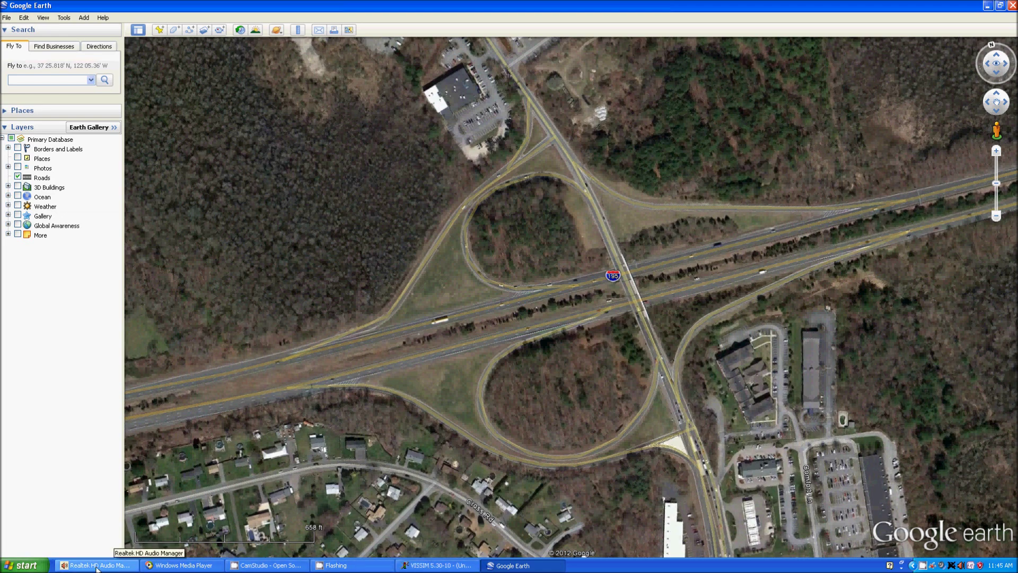
- Open Paint, paste the captured Google Earth screen and shift it so the full width of the map fits in view
{"action": "left_click", "coordinate": [42, 566]}
{"action": "mouse_move", "coordinate": [46, 526]}
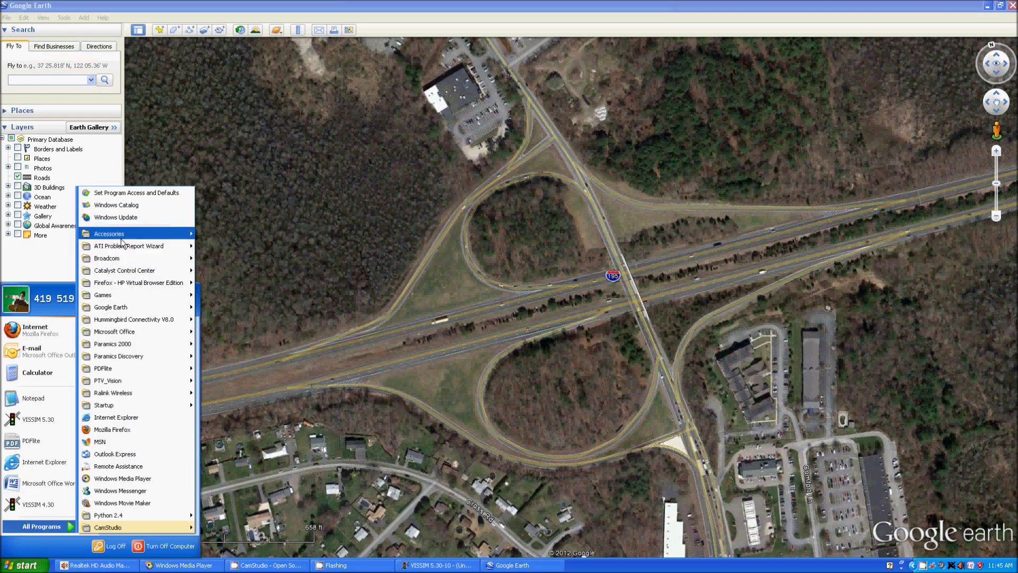
{"action": "mouse_move", "coordinate": [122, 242]}
{"action": "left_click", "coordinate": [237, 332]}
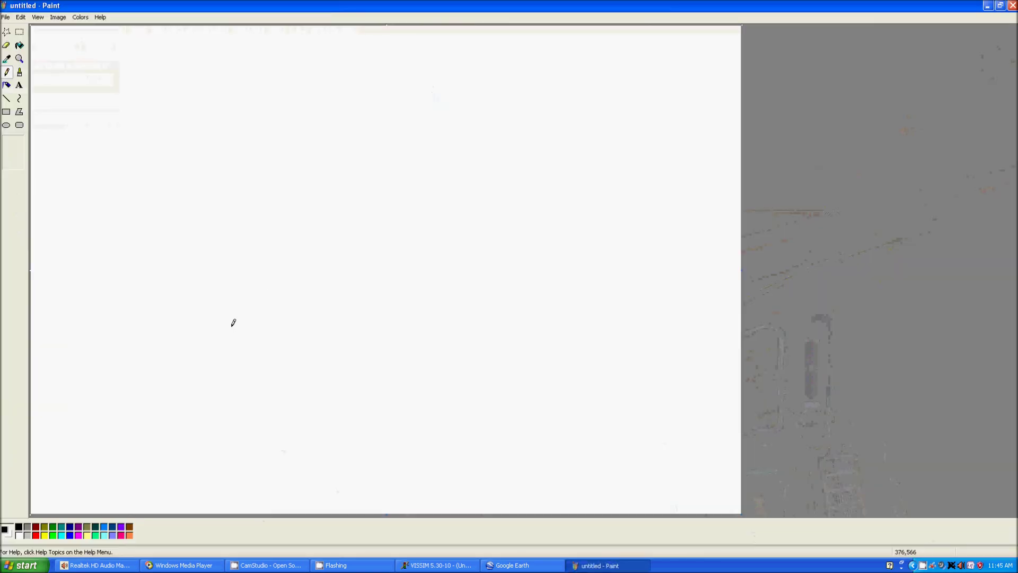
{"action": "key", "text": "ctrl+v"}
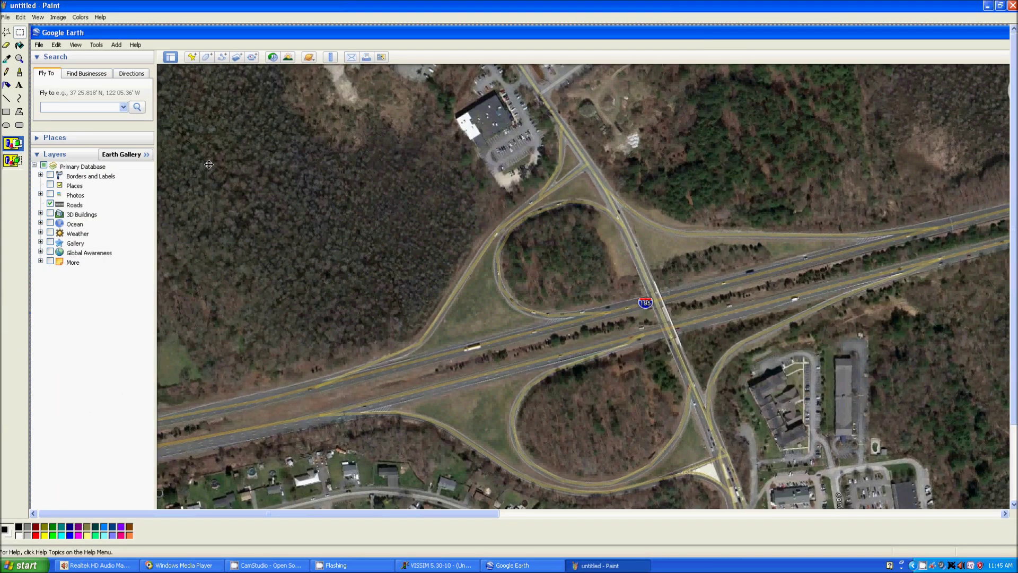
{"action": "left_click_drag", "start_coordinate": [298, 237], "coordinate": [196, 216]}
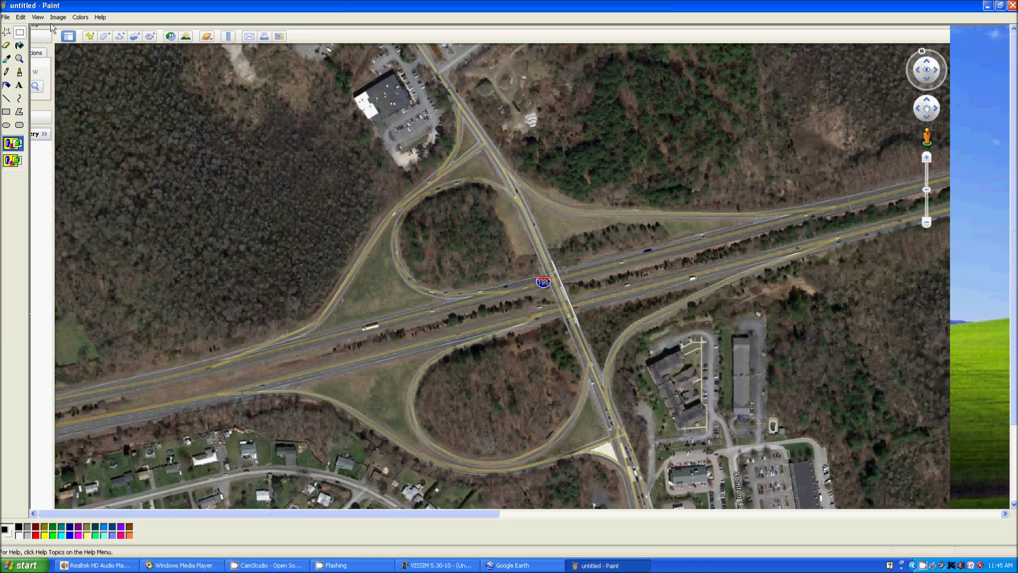
{"action": "left_click_drag", "start_coordinate": [54, 43], "coordinate": [950, 534]}
{"action": "left_click_drag", "start_coordinate": [1014, 261], "coordinate": [1013, 337]}
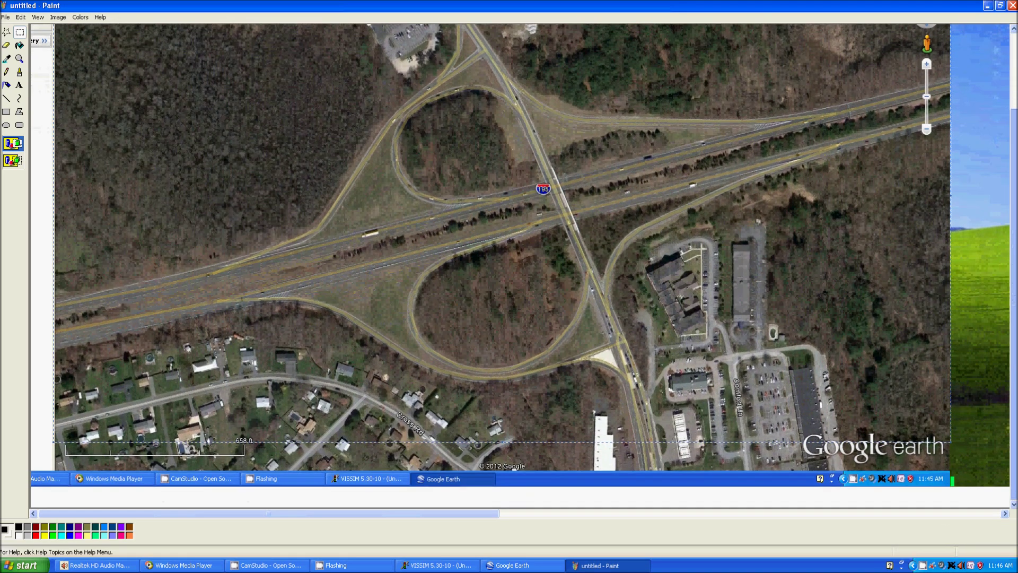
{"action": "left_click", "coordinate": [854, 383]}
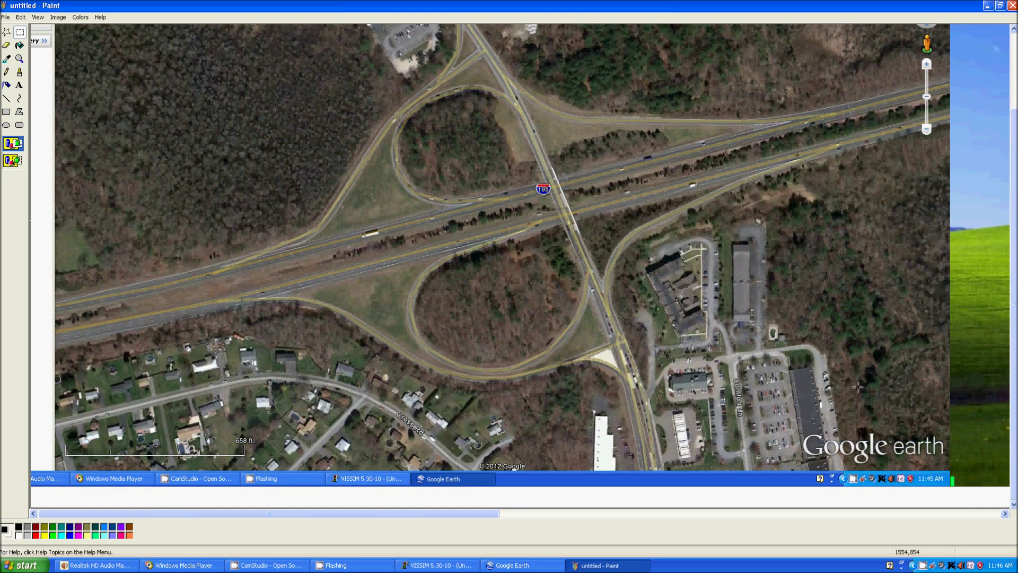
- Select and copy only the aerial map area of the capture, excluding the side panel, toolbar and taskbar
{"action": "scroll", "coordinate": [989, 460], "scroll_direction": "up", "scroll_amount": 3}
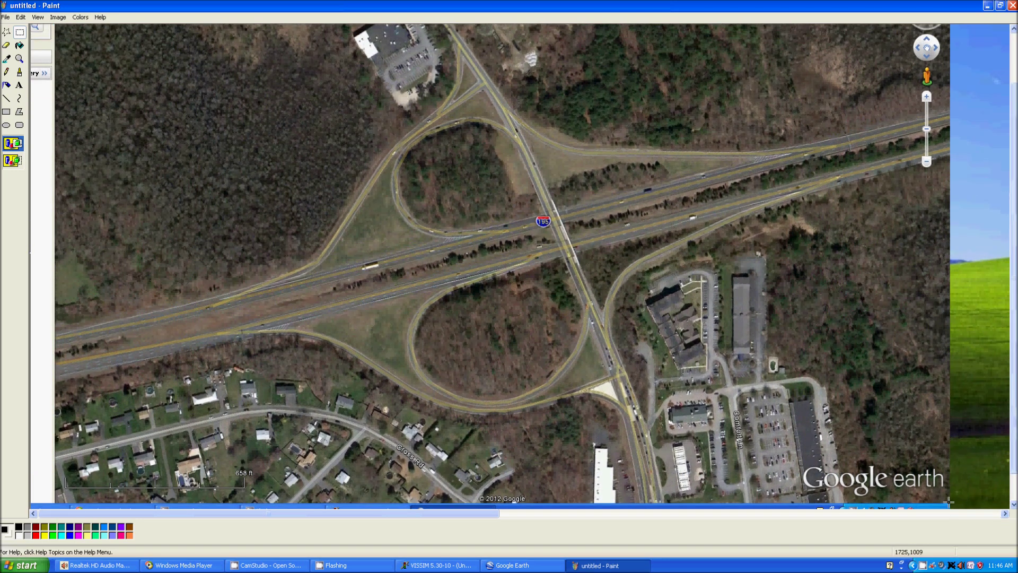
{"action": "left_click_drag", "start_coordinate": [949, 501], "coordinate": [271, 77]}
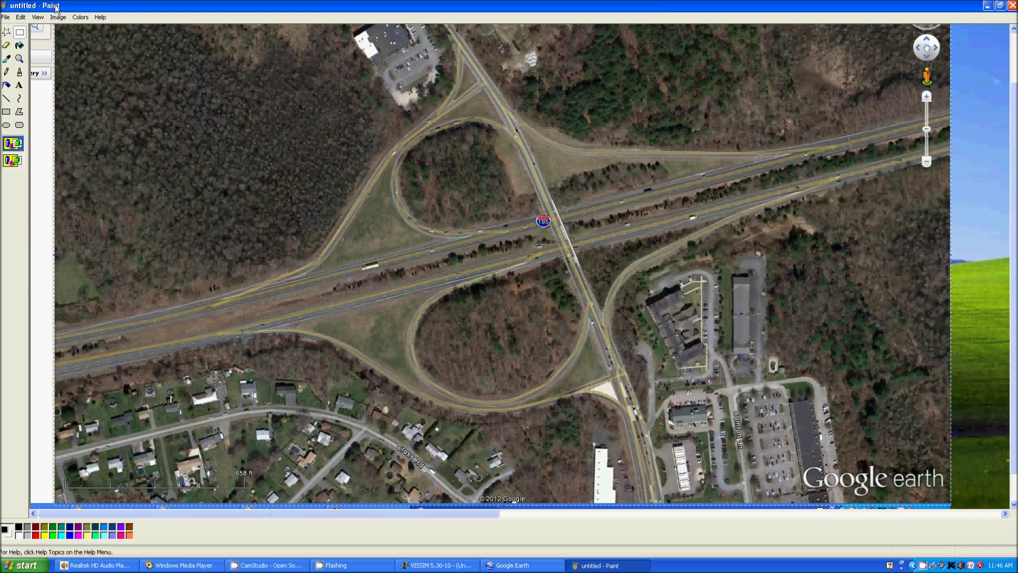
{"action": "left_click", "coordinate": [64, 17]}
{"action": "left_click", "coordinate": [2, 27]}
{"action": "key", "text": "alt"}
- Start a new image without saving the current one and paste the copied map area into it
{"action": "left_click", "coordinate": [4, 18]}
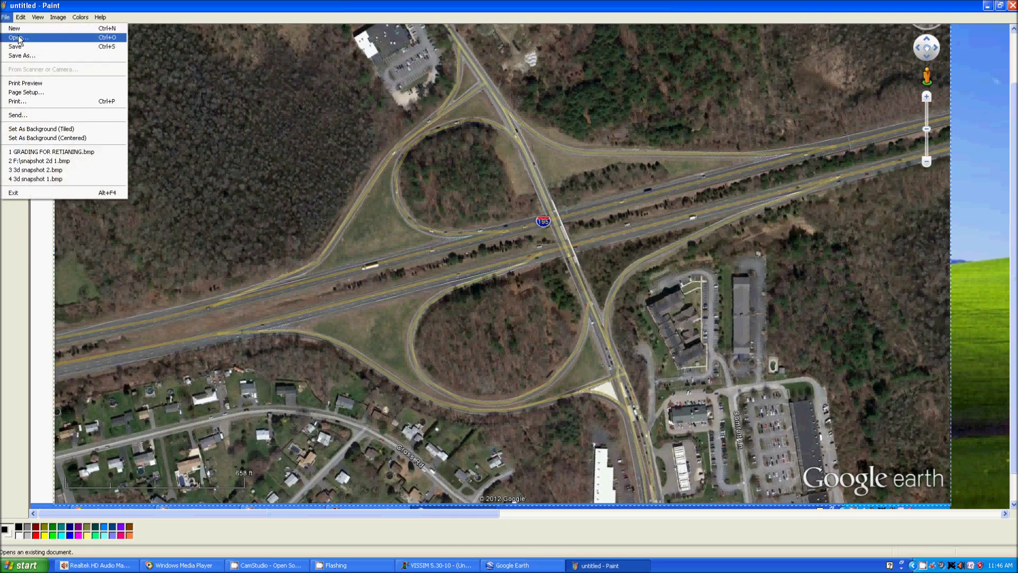
{"action": "left_click", "coordinate": [14, 29]}
{"action": "left_click", "coordinate": [509, 298]}
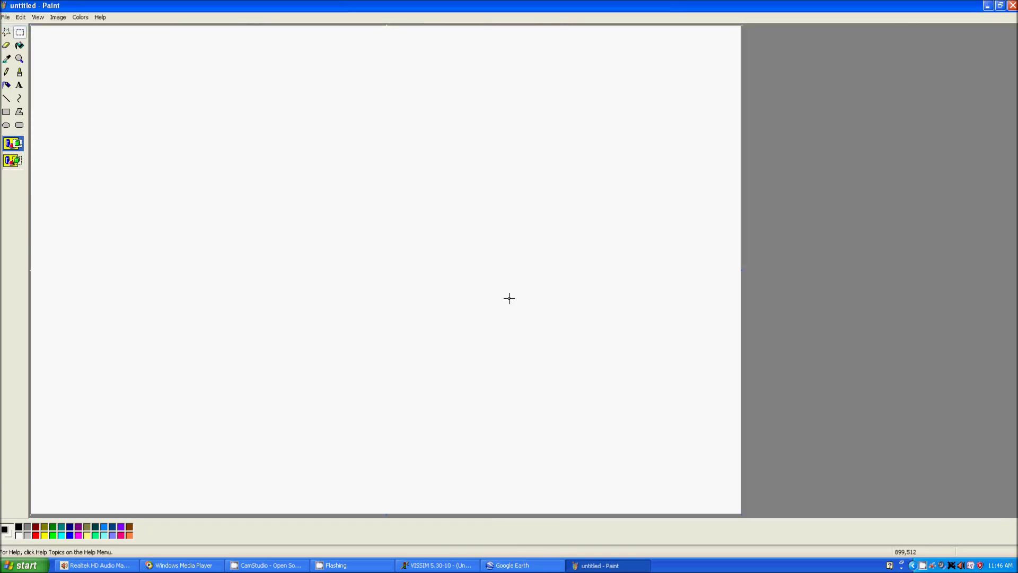
{"action": "key", "text": "ctrl+v"}
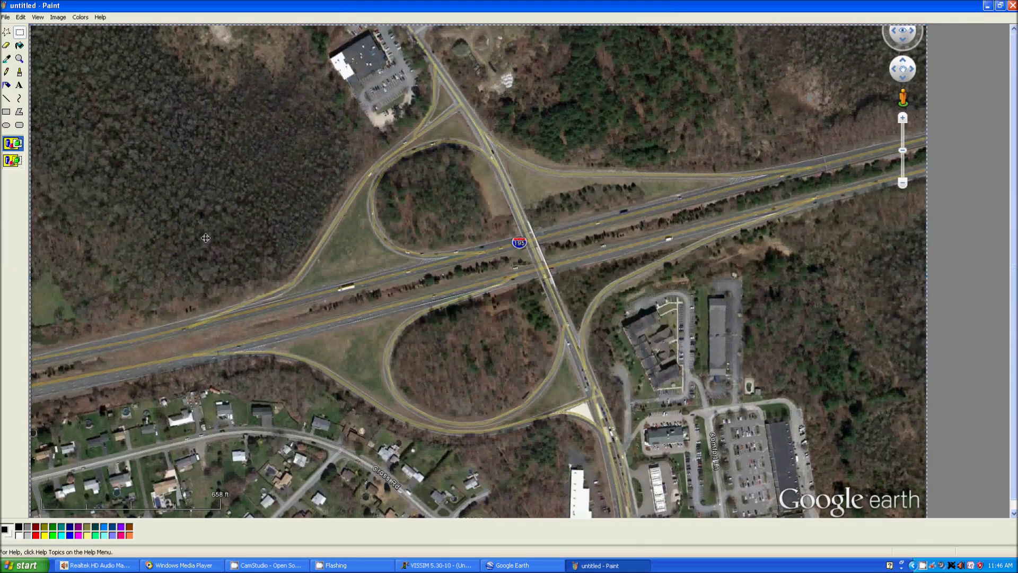
- Save the cropped map as 195 in 24-bit Bitmap format in the Tutorials folder on the desktop
{"action": "left_click", "coordinate": [3, 8]}
{"action": "left_click", "coordinate": [3, 6]}
{"action": "left_click", "coordinate": [5, 17]}
{"action": "left_click", "coordinate": [12, 56]}
{"action": "left_click", "coordinate": [13, 55]}
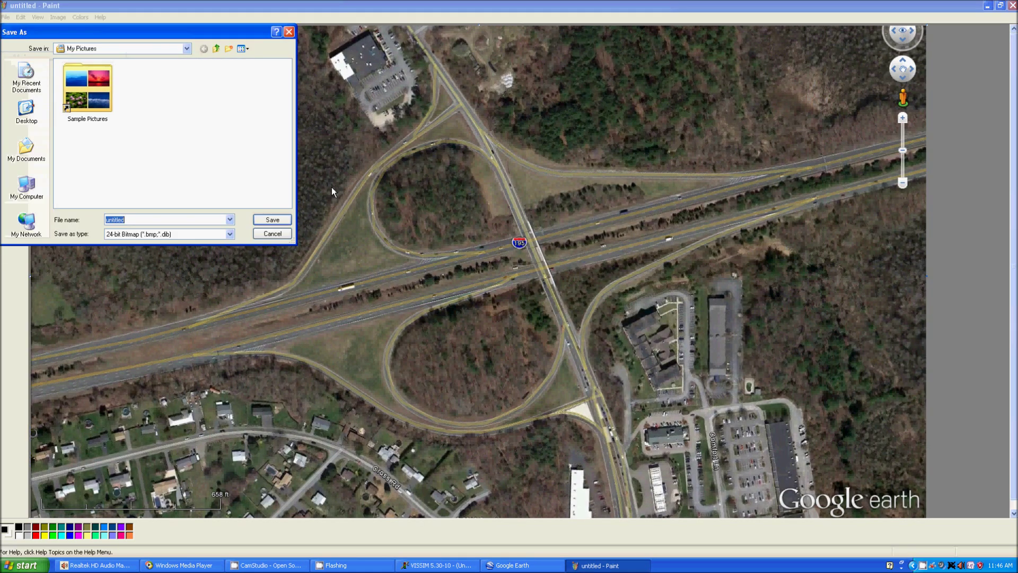
{"action": "left_click", "coordinate": [214, 49]}
{"action": "left_click", "coordinate": [215, 48]}
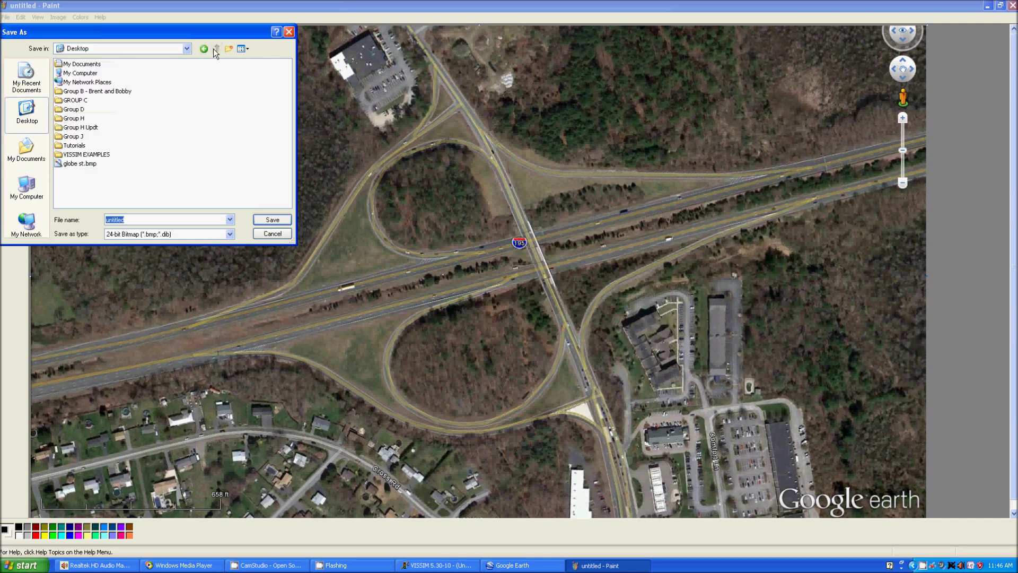
{"action": "double_click", "coordinate": [77, 146]}
{"action": "type", "text": "195"}
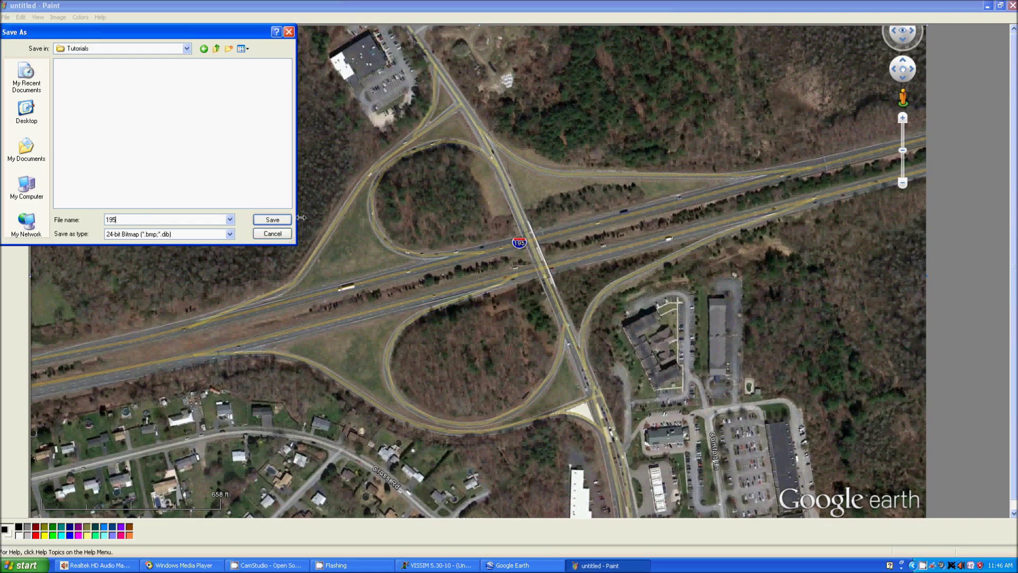
{"action": "left_click", "coordinate": [280, 219]}
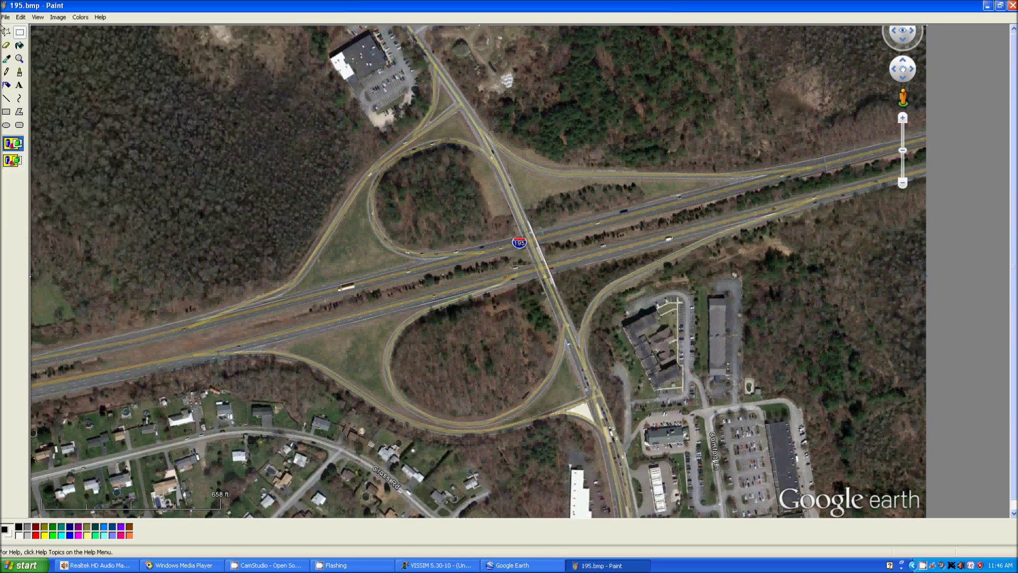
- Save another copy of the map as 195 in JPEG format in the Tutorials folder
{"action": "left_click", "coordinate": [6, 17]}
{"action": "left_click", "coordinate": [16, 83]}
{"action": "left_click", "coordinate": [590, 377]}
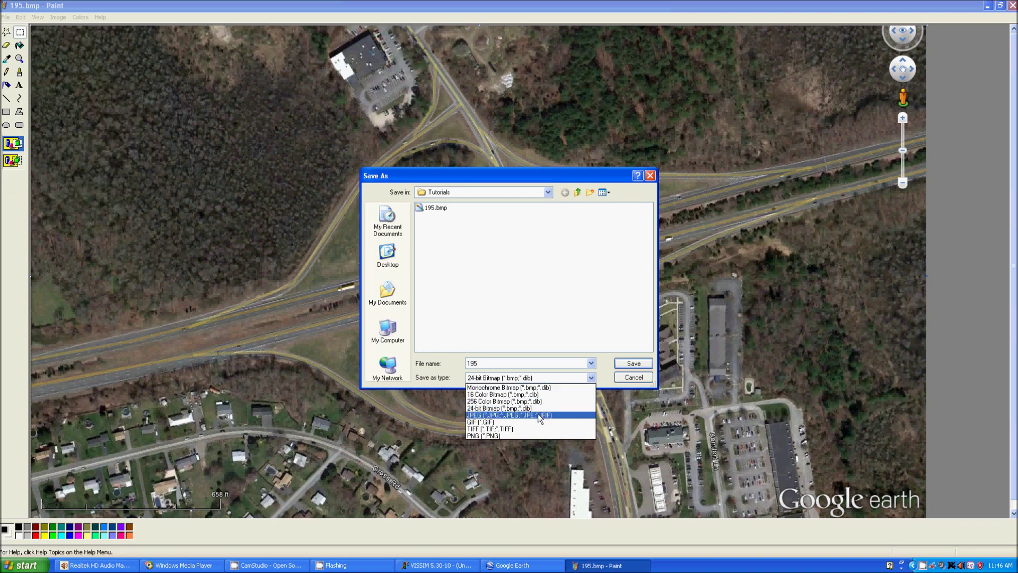
{"action": "left_click", "coordinate": [537, 413]}
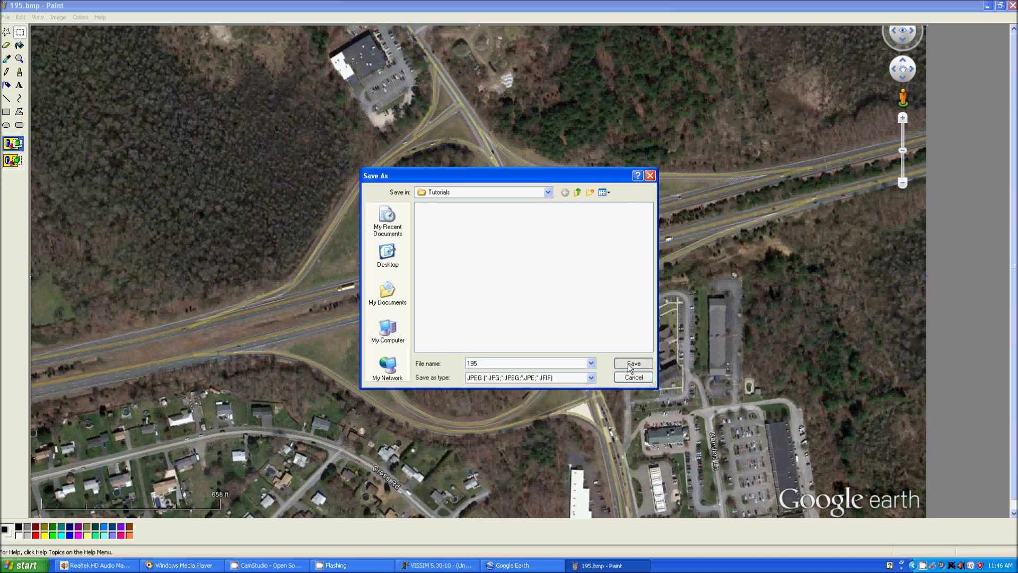
{"action": "left_click", "coordinate": [630, 366]}
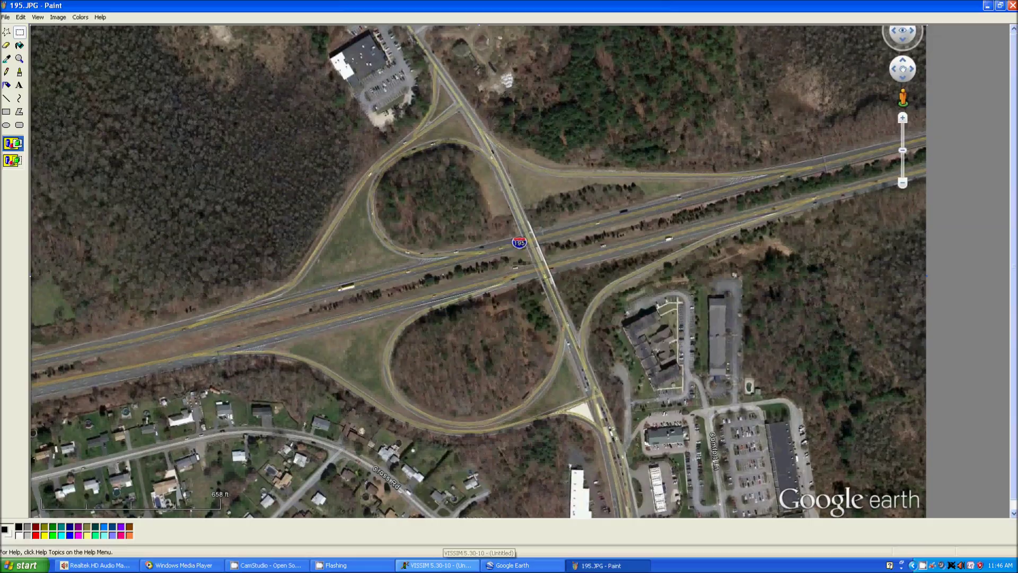
- Switch to VISSIM and start loading a background image, browsing to the Tutorials folder on the desktop
{"action": "left_click", "coordinate": [440, 565]}
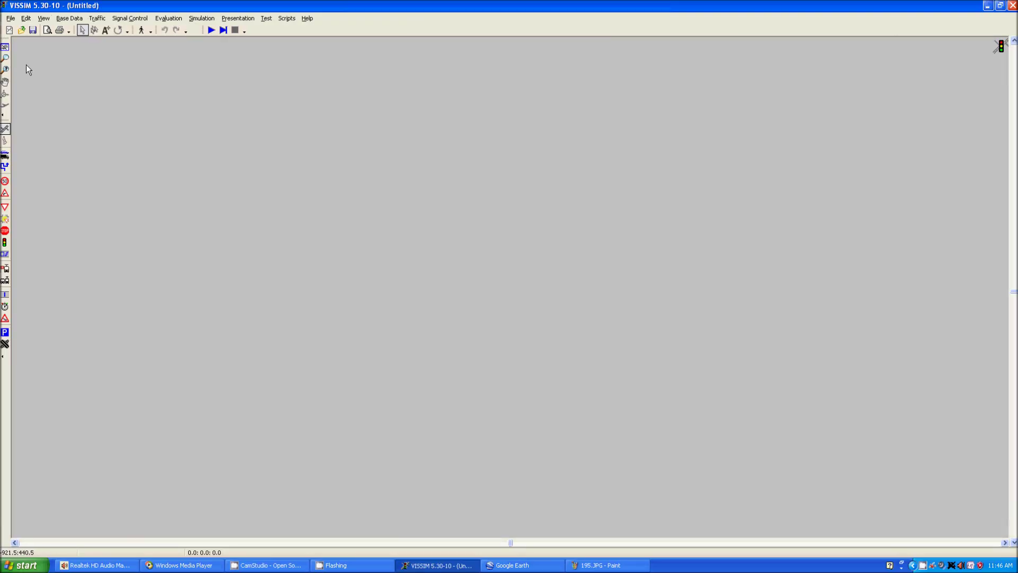
{"action": "left_click", "coordinate": [42, 19]}
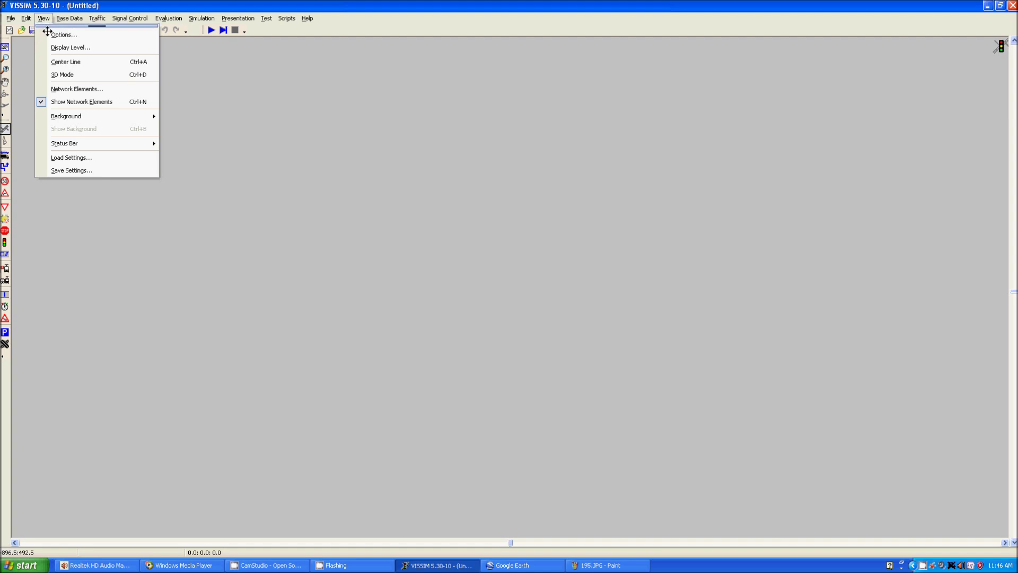
{"action": "mouse_move", "coordinate": [127, 115]}
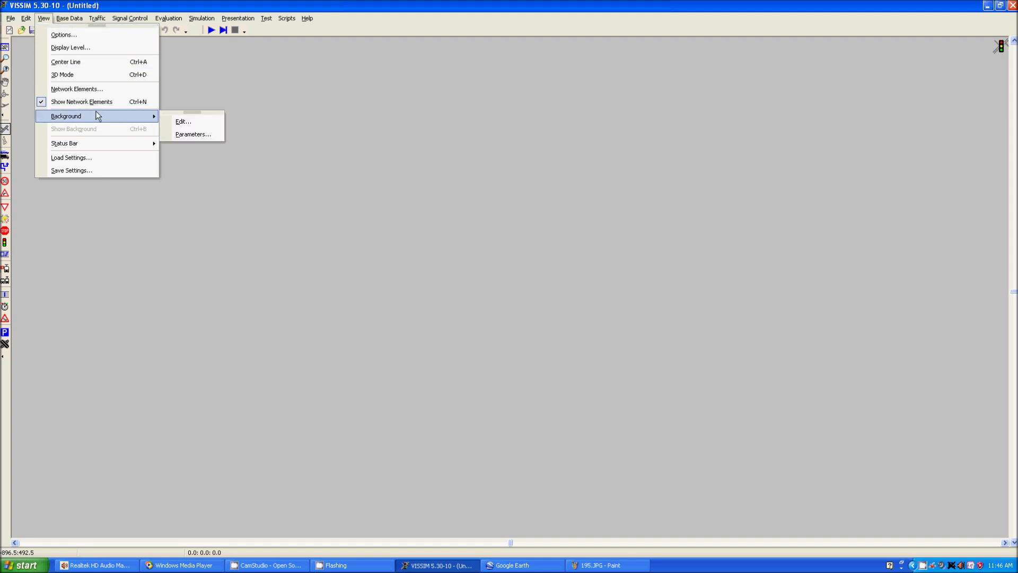
{"action": "left_click", "coordinate": [178, 122]}
{"action": "left_click", "coordinate": [568, 205]}
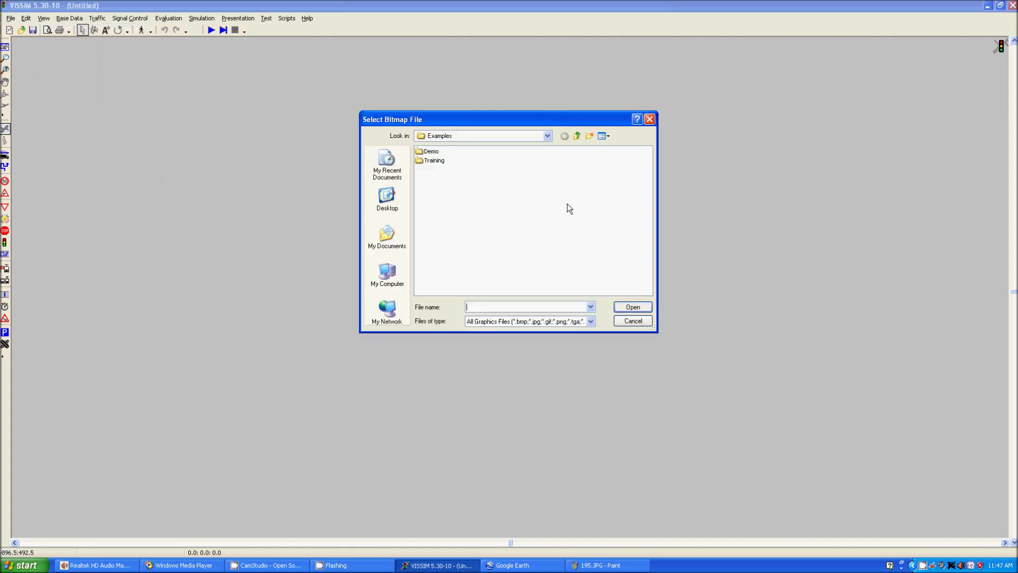
{"action": "left_click", "coordinate": [577, 135]}
{"action": "left_click", "coordinate": [577, 135]}
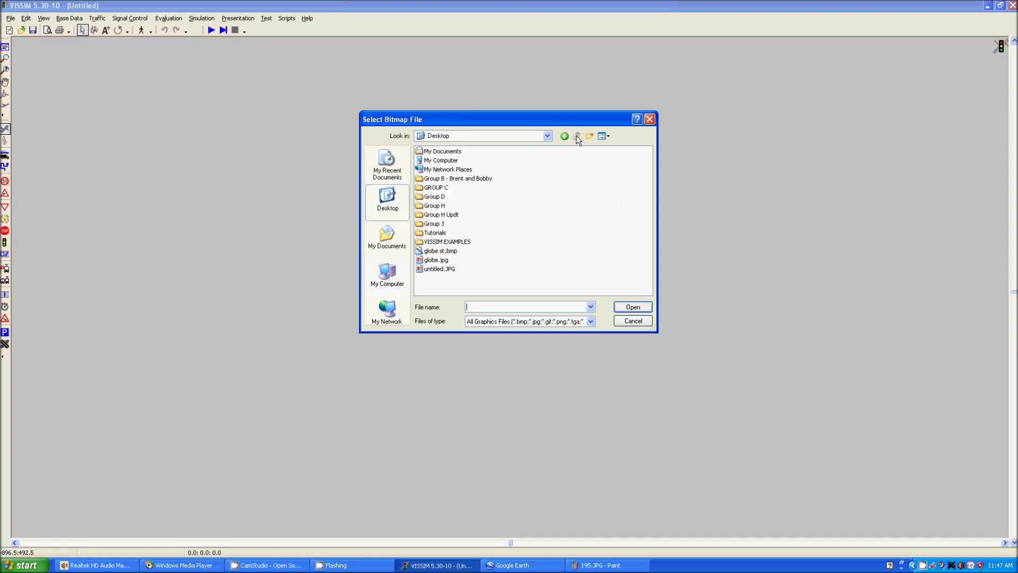
{"action": "double_click", "coordinate": [435, 233]}
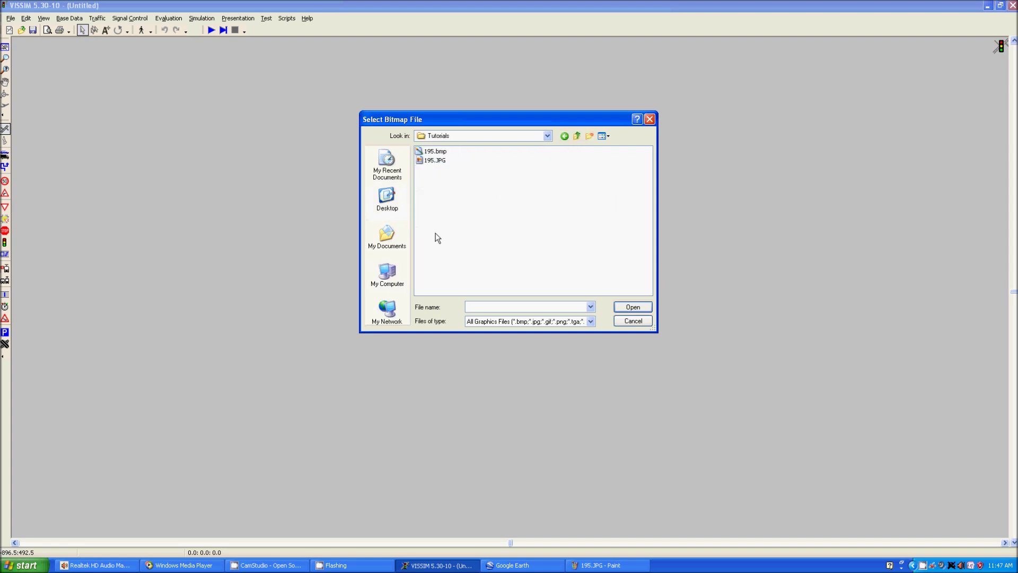
- Load 195.JPG as the background and show the entire image in the network view
{"action": "left_click", "coordinate": [434, 161]}
{"action": "left_click", "coordinate": [433, 152]}
{"action": "left_click", "coordinate": [432, 160]}
{"action": "left_click", "coordinate": [630, 308]}
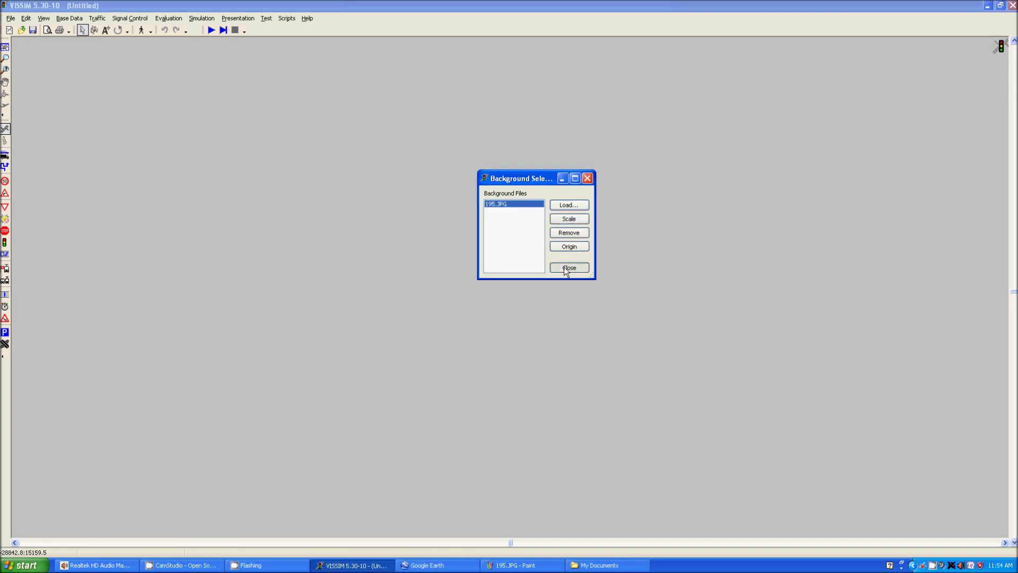
{"action": "left_click", "coordinate": [566, 269]}
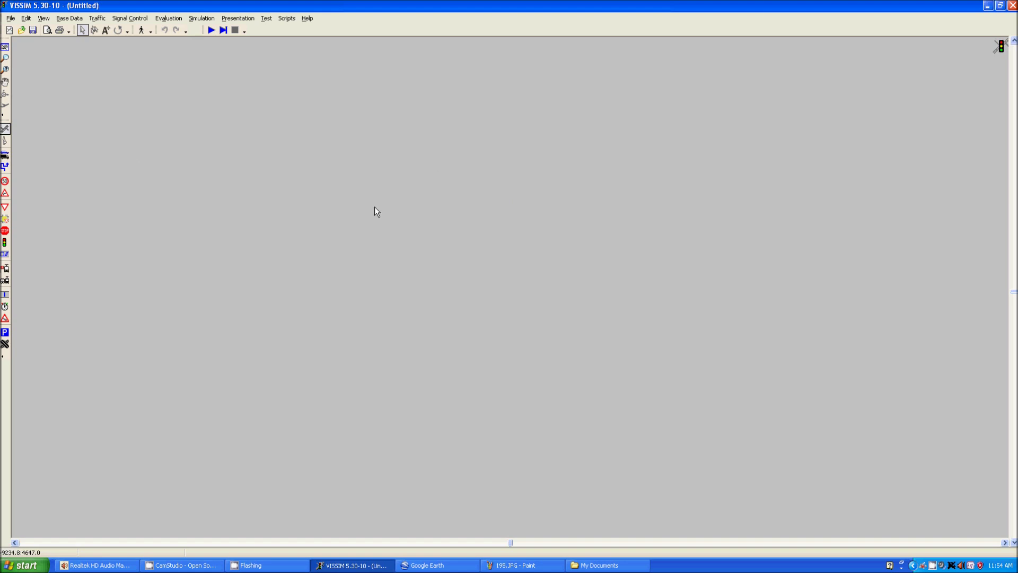
{"action": "left_click", "coordinate": [4, 48]}
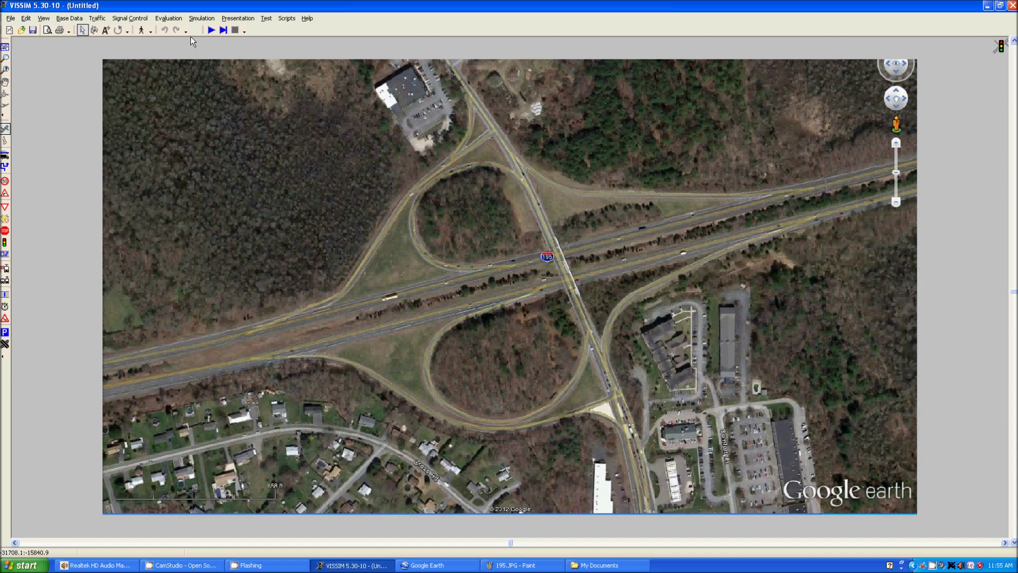
- Set the display units to ft and mi for distance, mph for speed and ft/s² for acceleration
{"action": "left_click", "coordinate": [43, 19]}
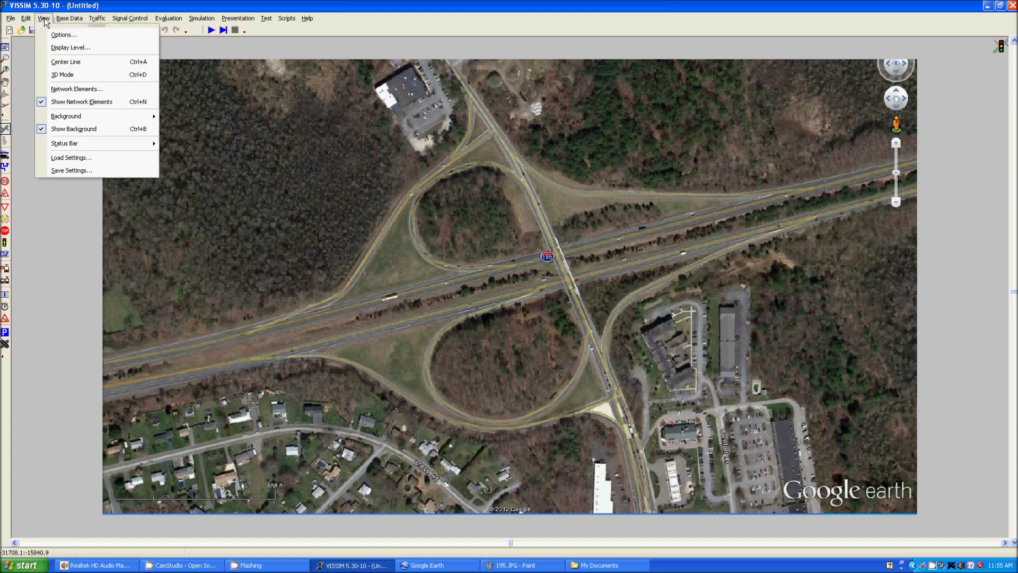
{"action": "mouse_move", "coordinate": [64, 19]}
{"action": "left_click", "coordinate": [54, 36]}
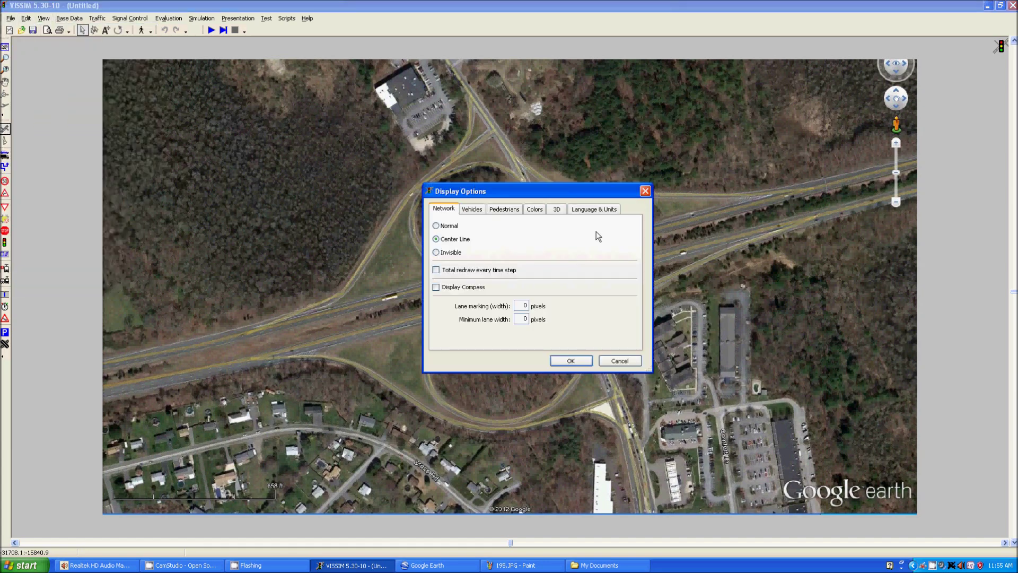
{"action": "left_click", "coordinate": [593, 210]}
{"action": "left_click", "coordinate": [590, 245]}
{"action": "left_click", "coordinate": [579, 261]}
{"action": "left_click", "coordinate": [577, 258]}
{"action": "left_click", "coordinate": [573, 274]}
{"action": "left_click", "coordinate": [572, 274]}
{"action": "left_click", "coordinate": [573, 292]}
{"action": "left_click", "coordinate": [574, 287]}
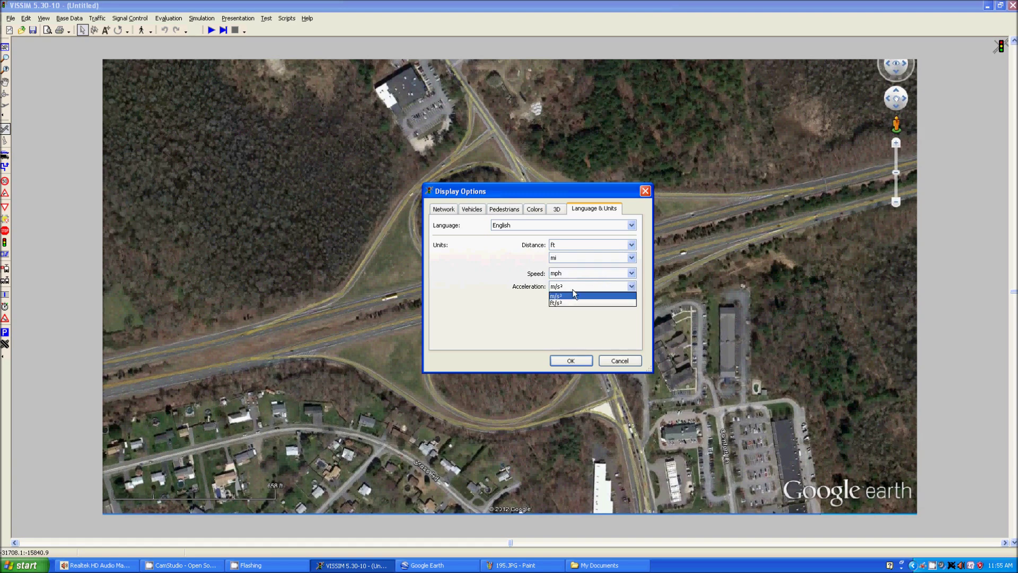
{"action": "left_click", "coordinate": [574, 304]}
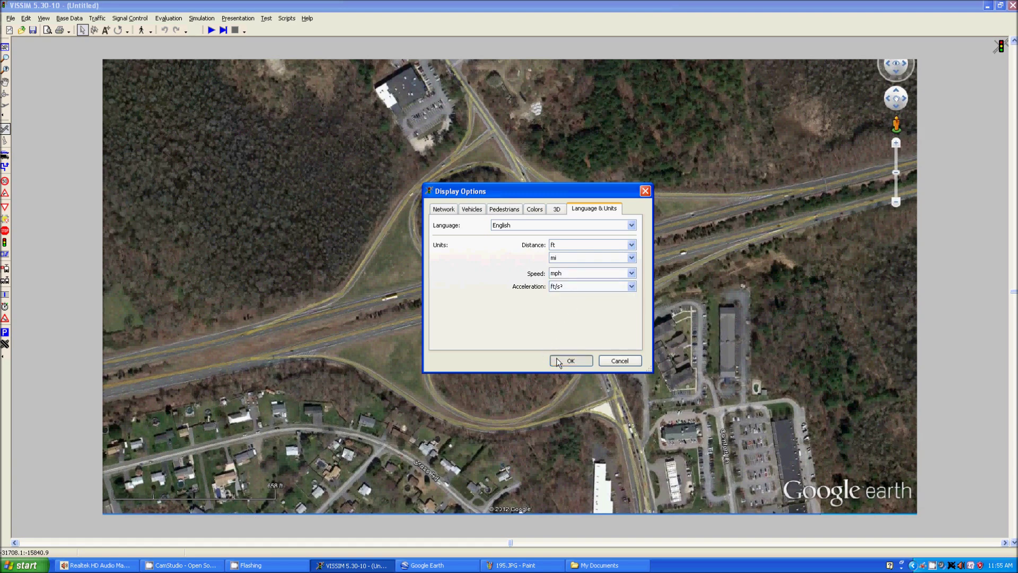
{"action": "left_click", "coordinate": [558, 362]}
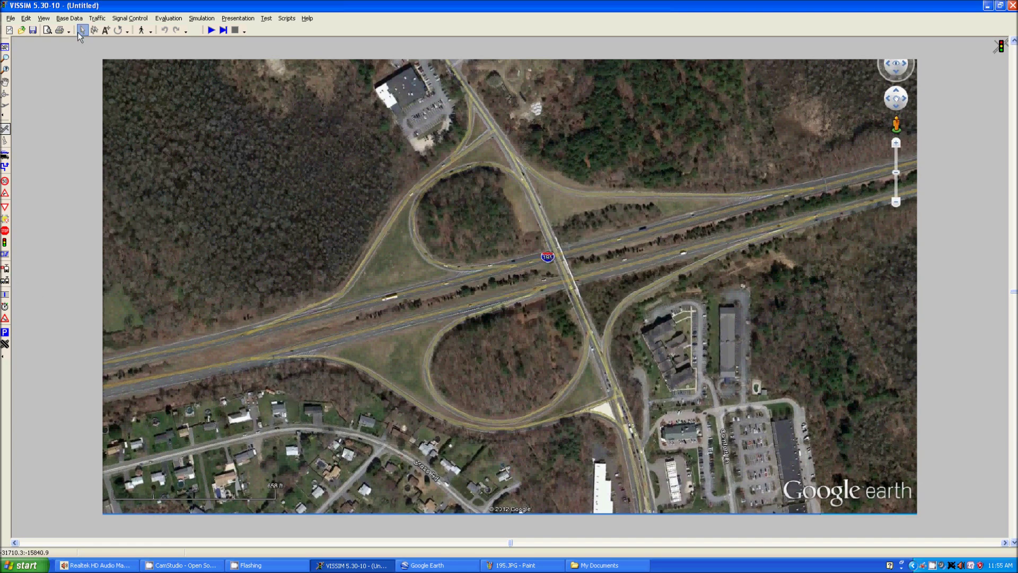
- Scale the background by measuring the full length of the Google Earth scale bar and setting its distance to 658 ft
{"action": "left_click", "coordinate": [42, 18]}
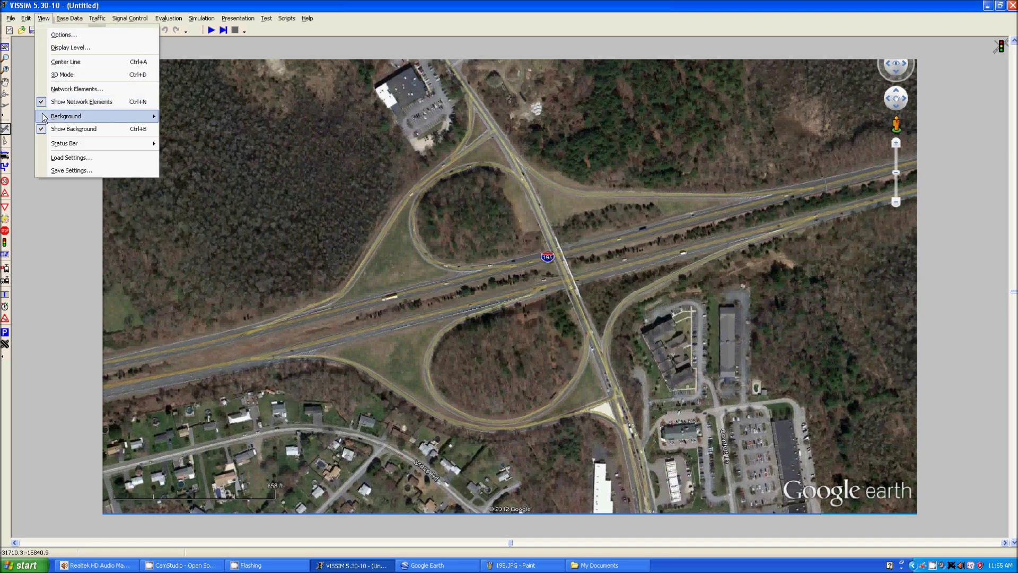
{"action": "left_click", "coordinate": [192, 126]}
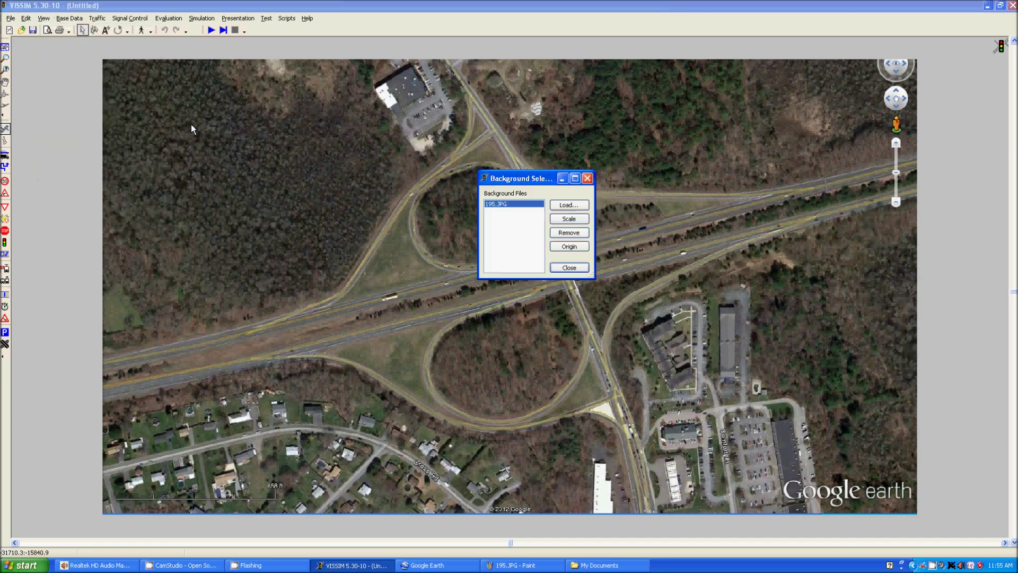
{"action": "left_click", "coordinate": [569, 219]}
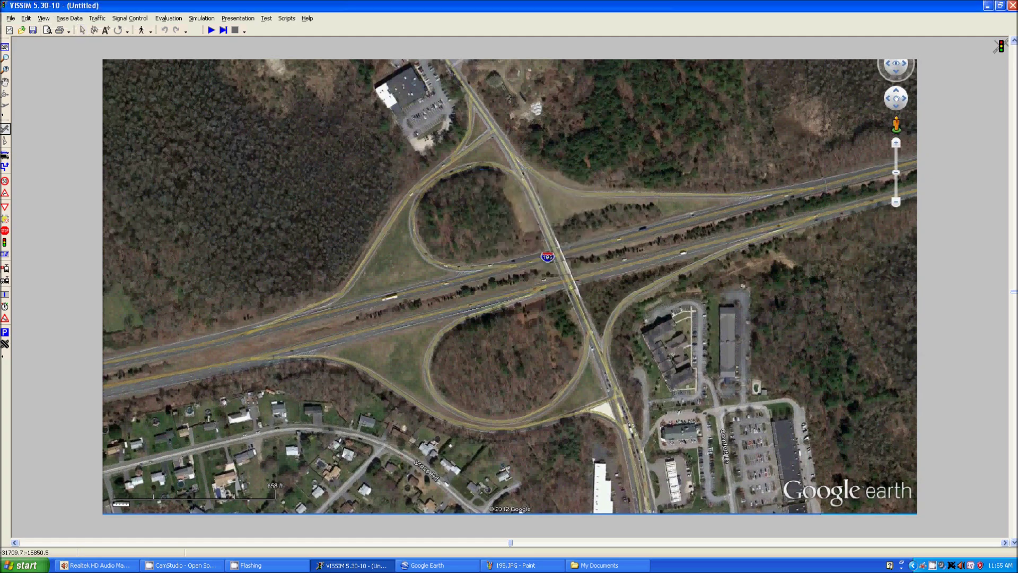
{"action": "scroll", "coordinate": [121, 501], "scroll_direction": "up", "scroll_amount": 2}
{"action": "left_click_drag", "start_coordinate": [191, 469], "coordinate": [580, 143]}
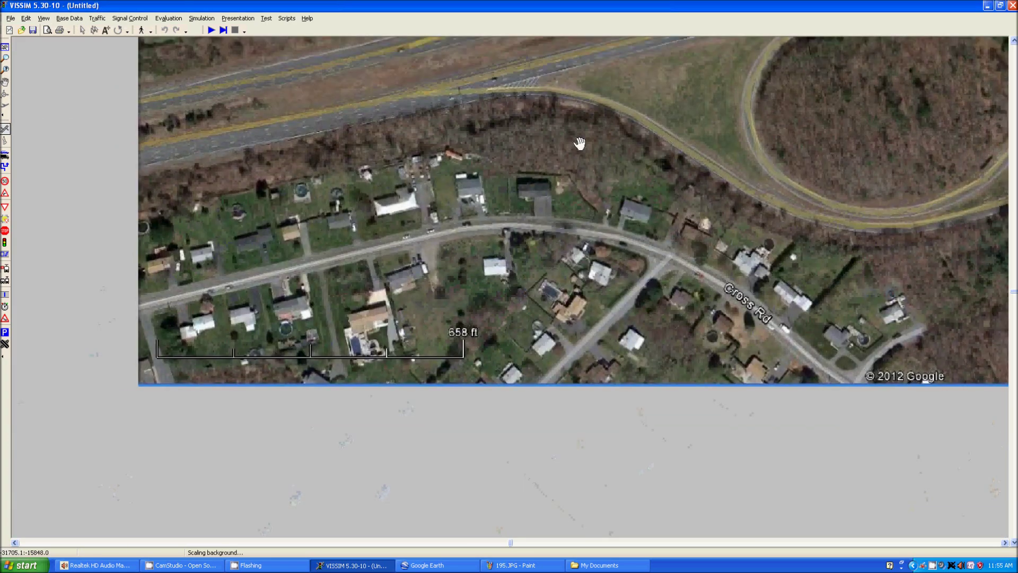
{"action": "left_click_drag", "start_coordinate": [358, 327], "coordinate": [535, 259]}
{"action": "scroll", "coordinate": [421, 313], "scroll_direction": "up", "scroll_amount": 1}
{"action": "scroll", "coordinate": [420, 312], "scroll_direction": "up", "scroll_amount": 1}
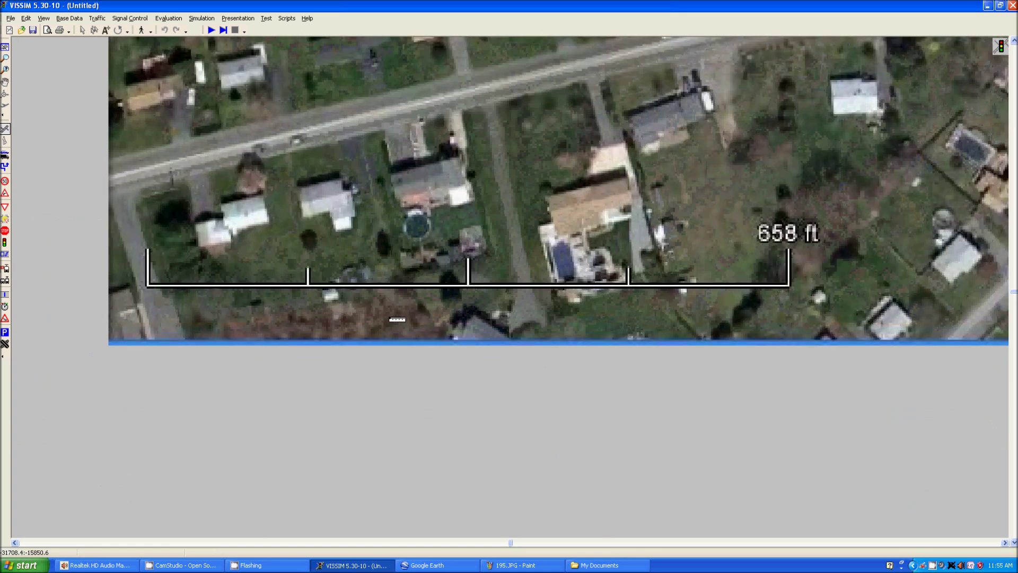
{"action": "left_click_drag", "start_coordinate": [155, 283], "coordinate": [783, 283]}
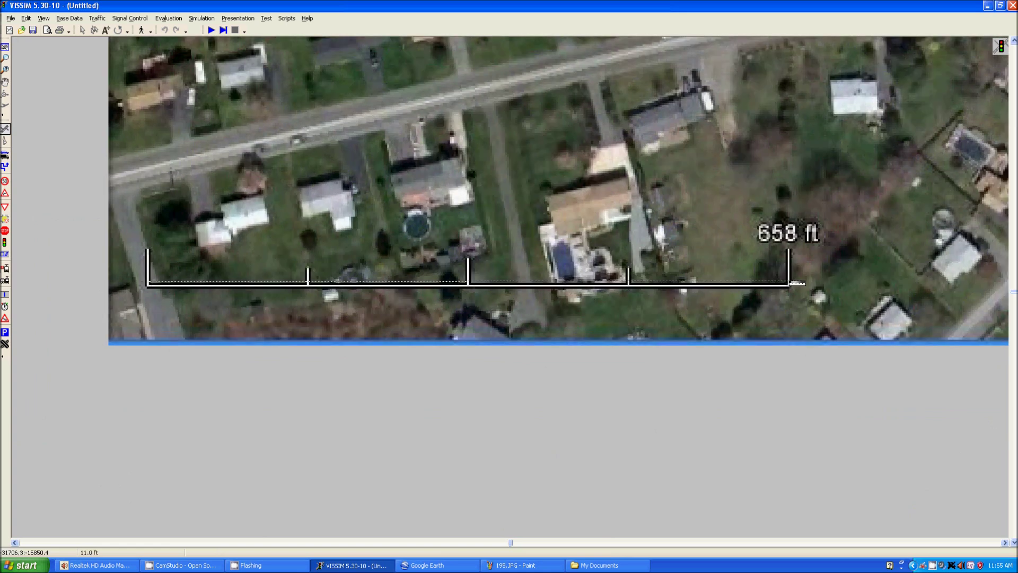
{"action": "left_click_drag", "start_coordinate": [790, 283], "coordinate": [790, 283]}
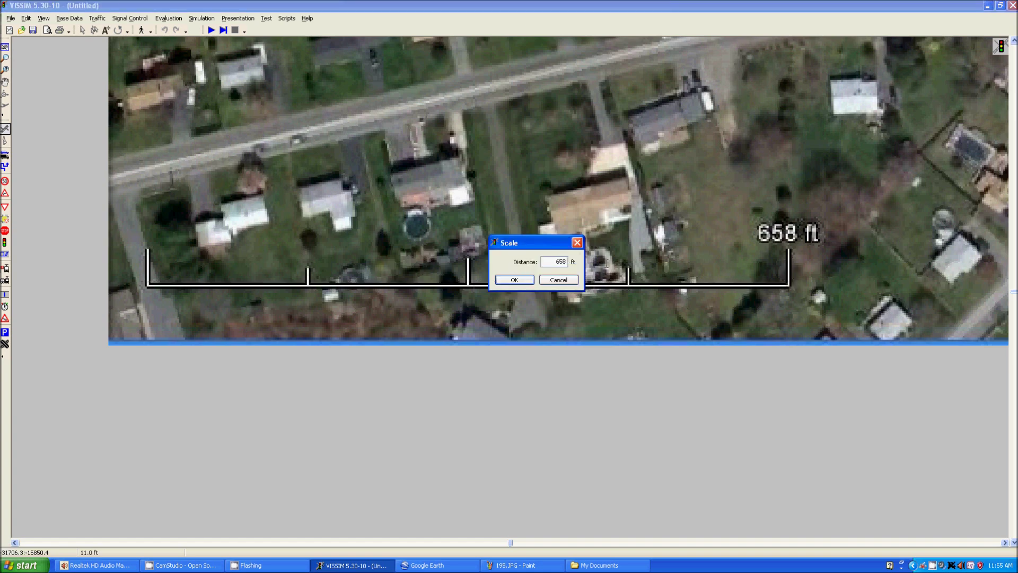
{"action": "left_click", "coordinate": [515, 281]}
- Draw a three-lane link about 185 ft long with 12 ft lanes along the southern highway carriageway, west of the overpass
{"action": "scroll", "coordinate": [482, 296], "scroll_direction": "down", "scroll_amount": 15}
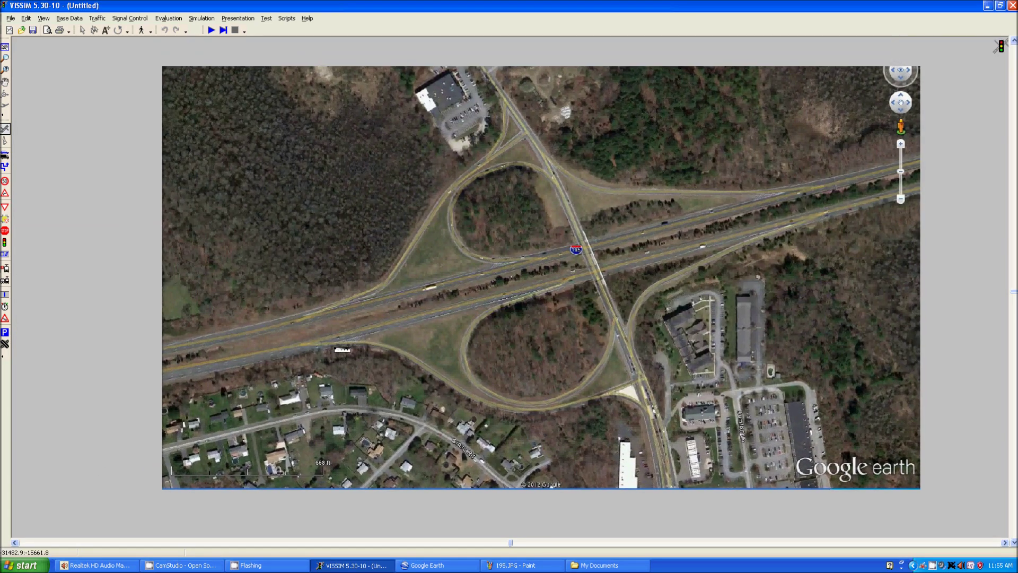
{"action": "scroll", "coordinate": [364, 350], "scroll_direction": "up", "scroll_amount": 1}
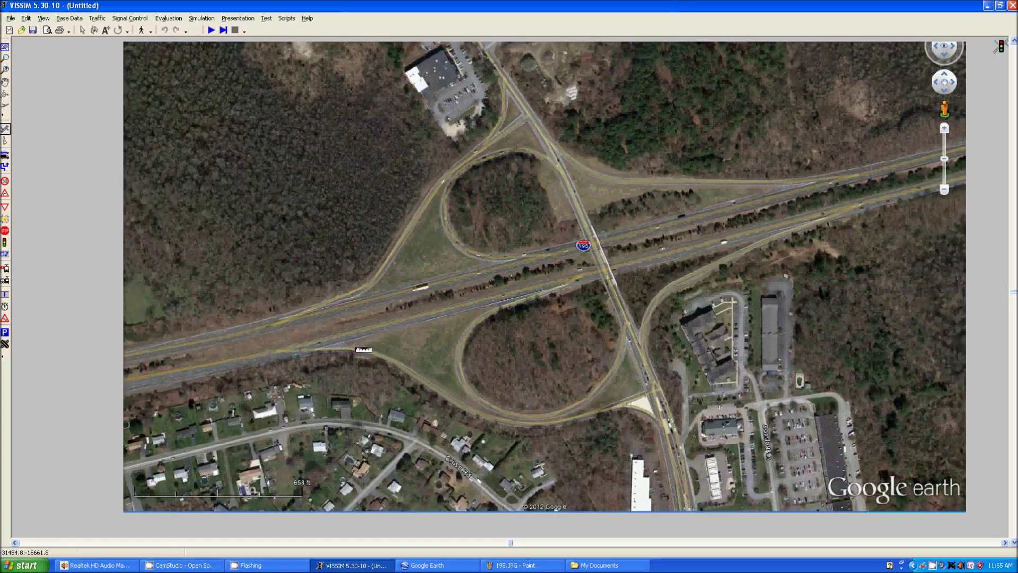
{"action": "left_click", "coordinate": [5, 129]}
{"action": "left_click_drag", "start_coordinate": [317, 313], "coordinate": [418, 208]}
{"action": "scroll", "coordinate": [447, 227], "scroll_direction": "up", "scroll_amount": 7}
{"action": "scroll", "coordinate": [446, 228], "scroll_direction": "up", "scroll_amount": 4}
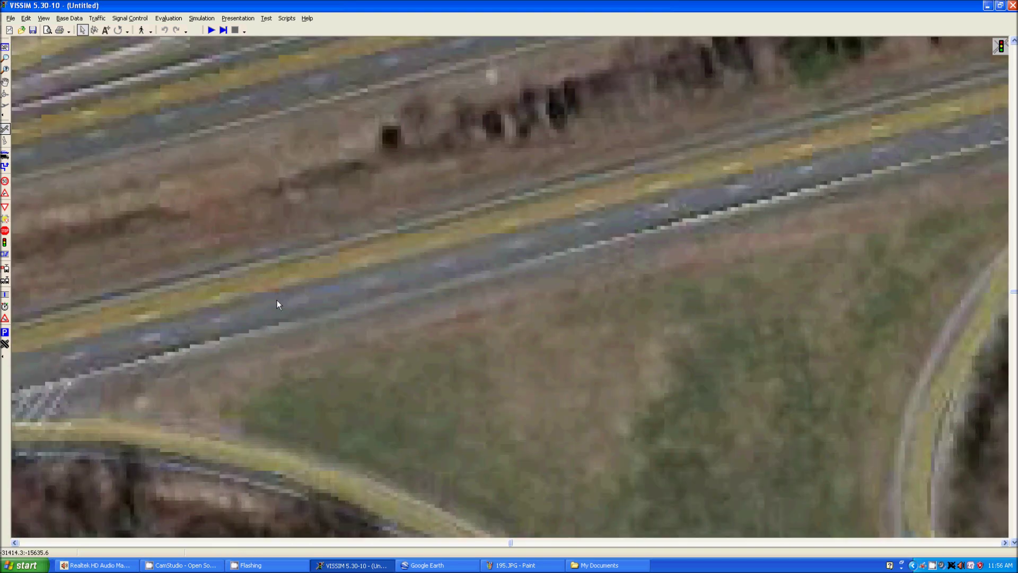
{"action": "left_click_drag", "start_coordinate": [277, 300], "coordinate": [615, 206]}
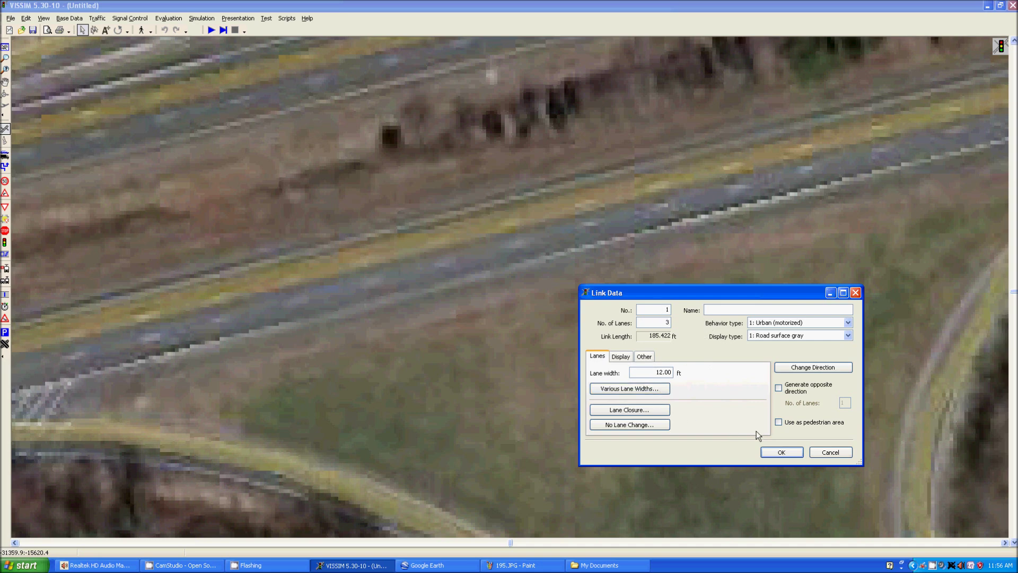
{"action": "left_click", "coordinate": [781, 453]}
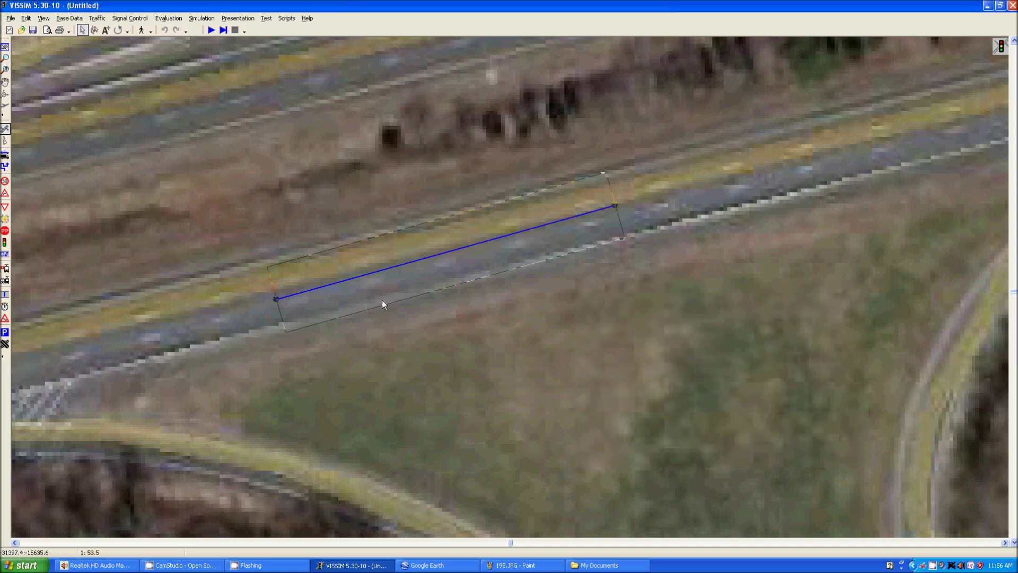
- Toggle the center line display to compare the link's full road surface with the highway in the aerial image
{"action": "key", "text": "ctrl+a"}
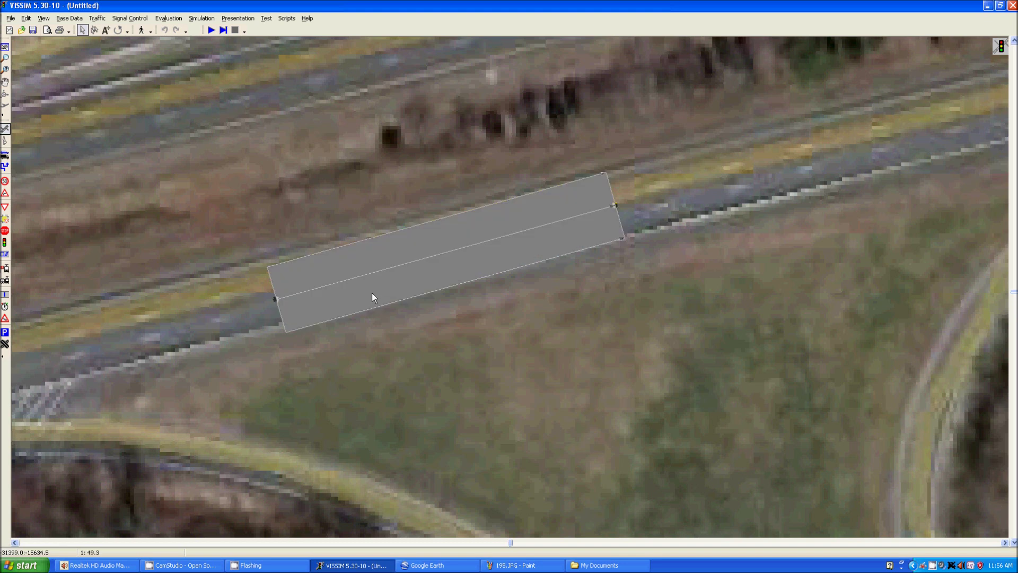
{"action": "scroll", "coordinate": [537, 200], "scroll_direction": "down", "scroll_amount": 5}
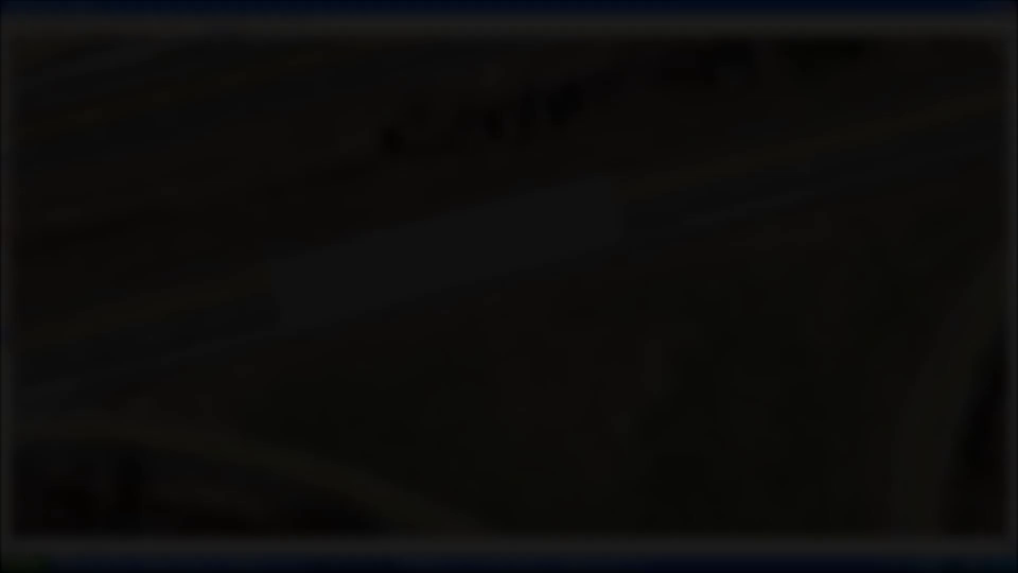
{"action": "scroll", "coordinate": [492, 366], "scroll_direction": "down", "scroll_amount": 2}
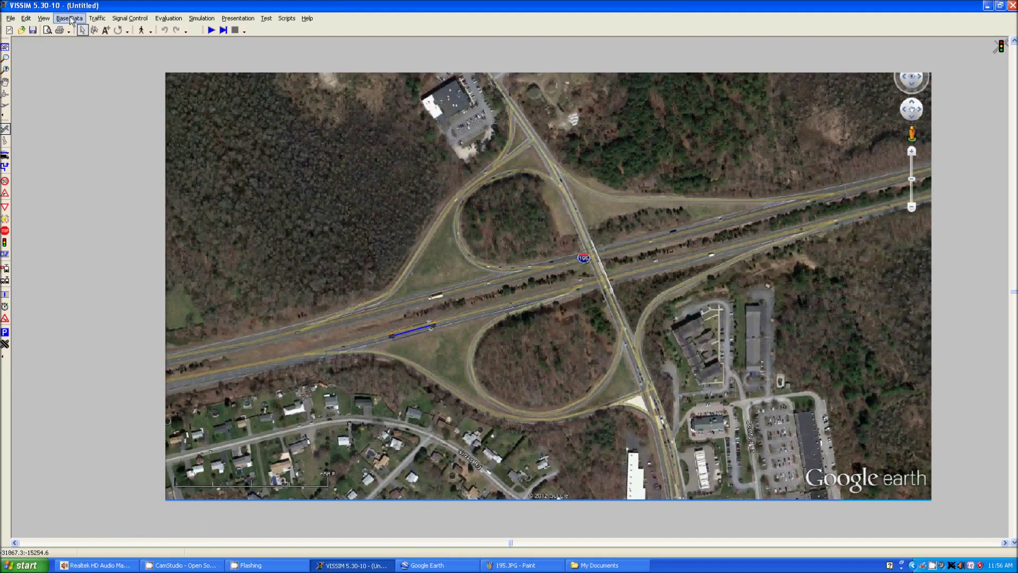
- Open the background parameters to examine the save option for 195.JPG, and close them
{"action": "left_click", "coordinate": [78, 20]}
{"action": "mouse_move", "coordinate": [43, 18]}
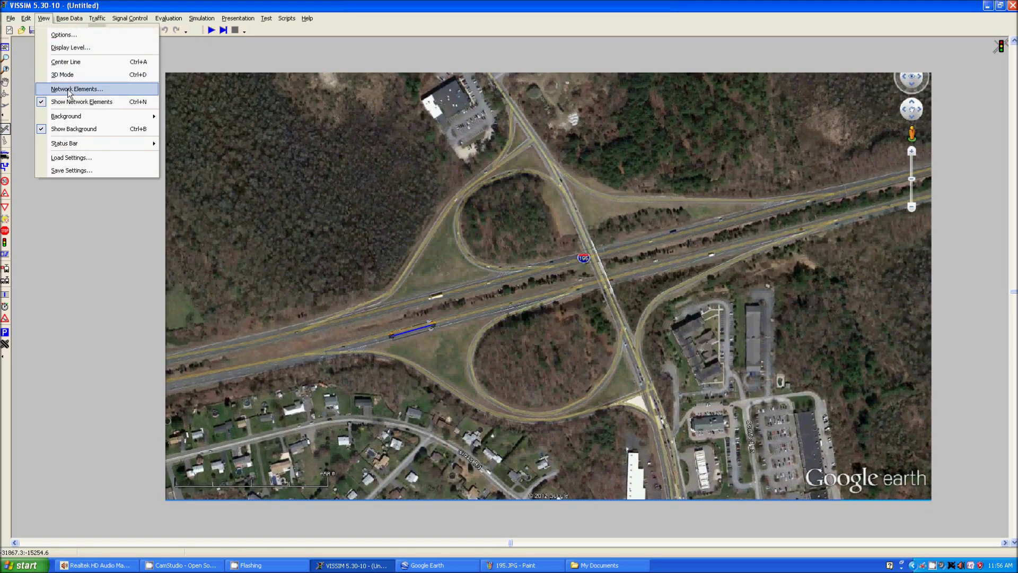
{"action": "mouse_move", "coordinate": [91, 117]}
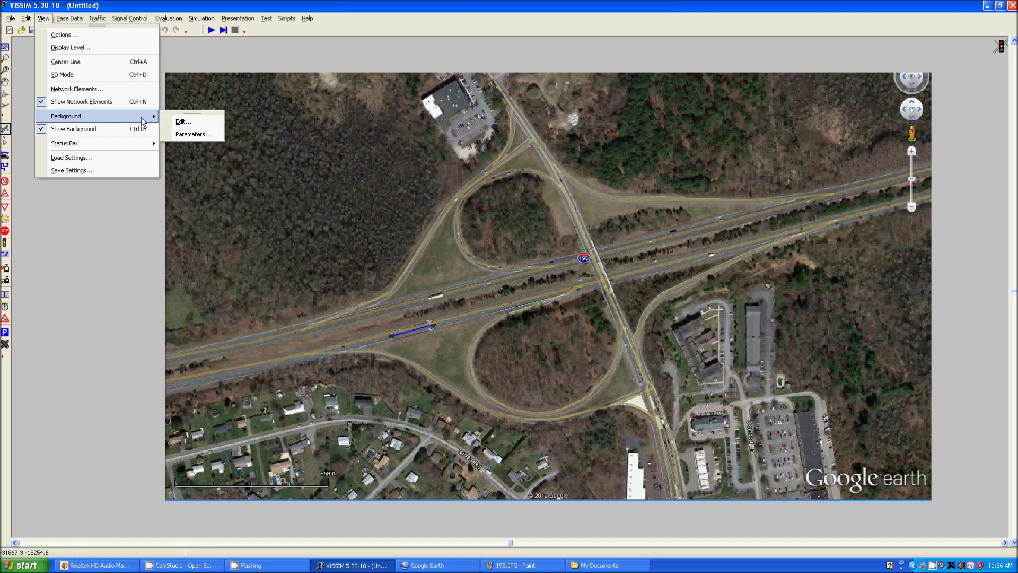
{"action": "left_click", "coordinate": [184, 135]}
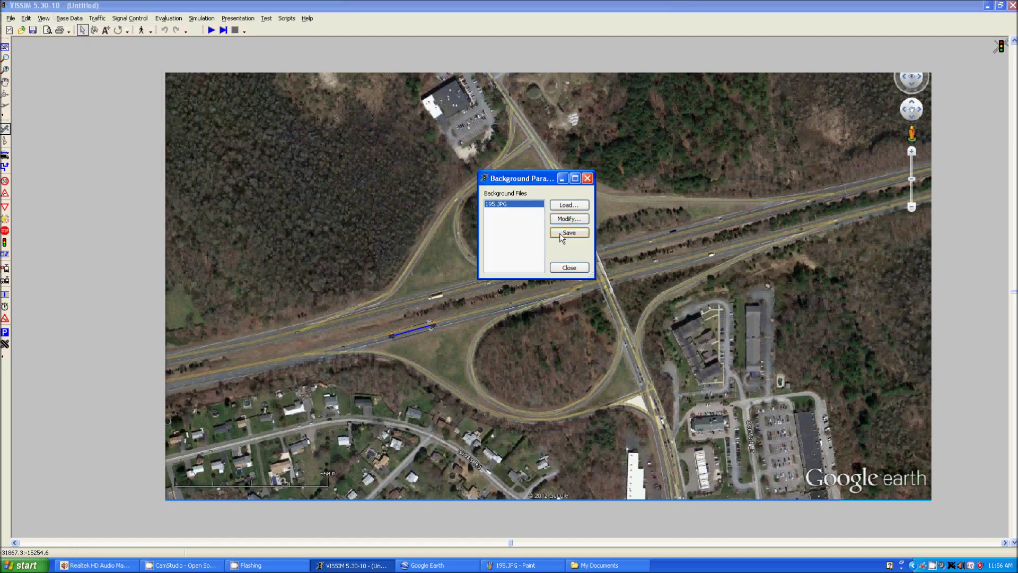
{"action": "left_click", "coordinate": [569, 268]}
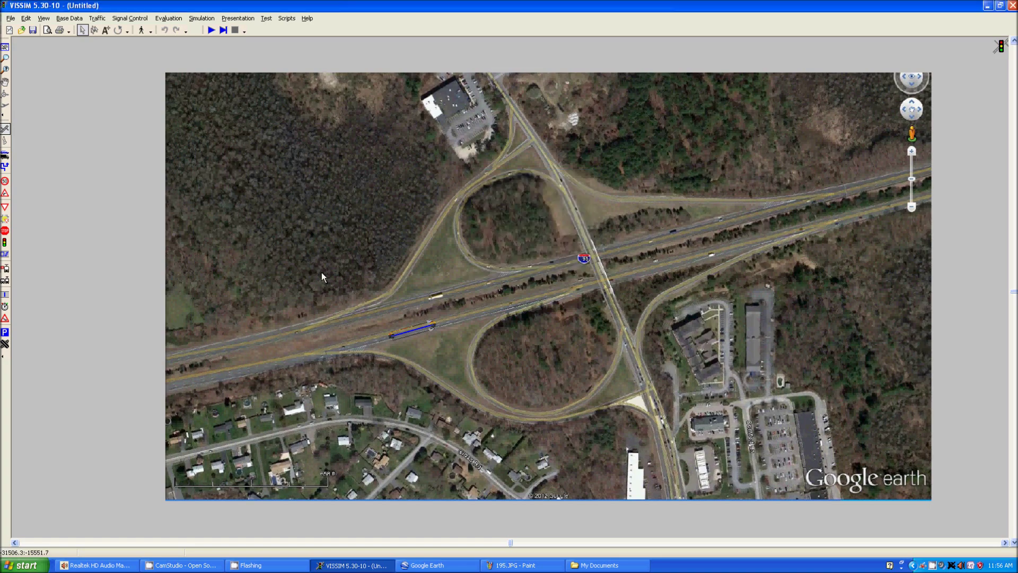
{"action": "left_click_drag", "start_coordinate": [488, 379], "coordinate": [582, 320]}
{"action": "scroll", "coordinate": [478, 282], "scroll_direction": "up", "scroll_amount": 4}
{"action": "left_click_drag", "start_coordinate": [552, 244], "coordinate": [503, 301]}
{"action": "scroll", "coordinate": [502, 301], "scroll_direction": "down", "scroll_amount": 6}
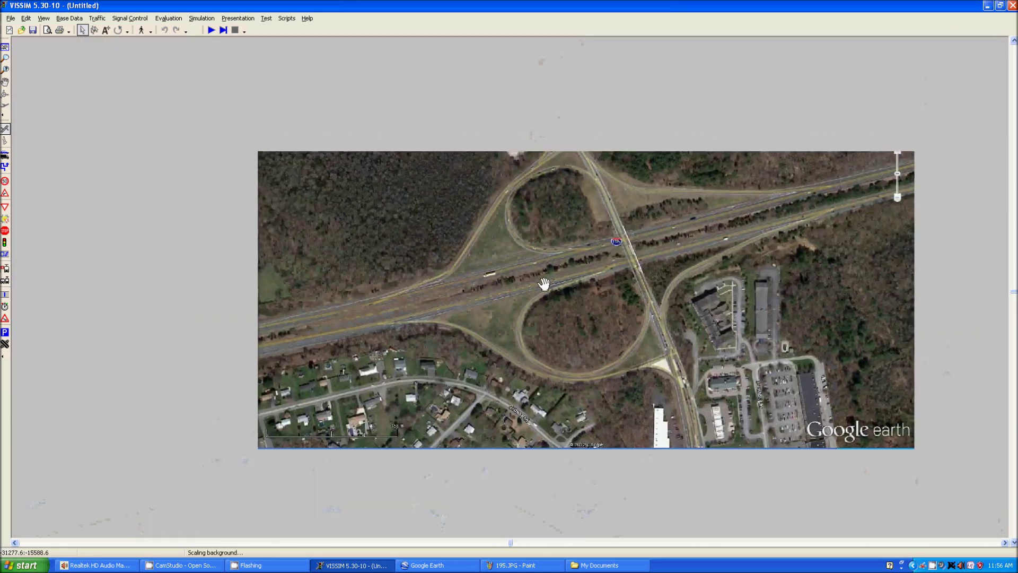
{"action": "left_click_drag", "start_coordinate": [543, 284], "coordinate": [500, 300]}
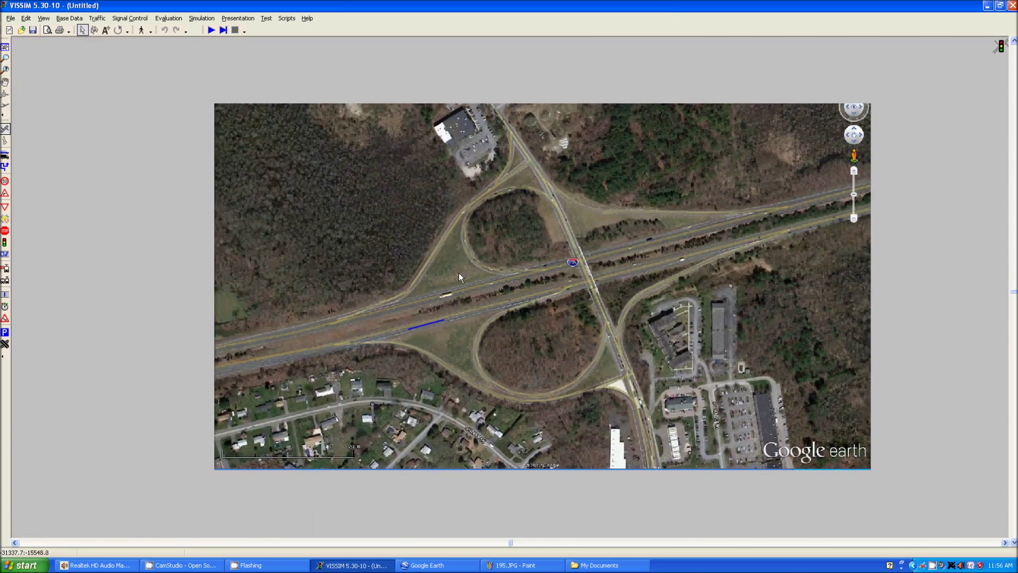